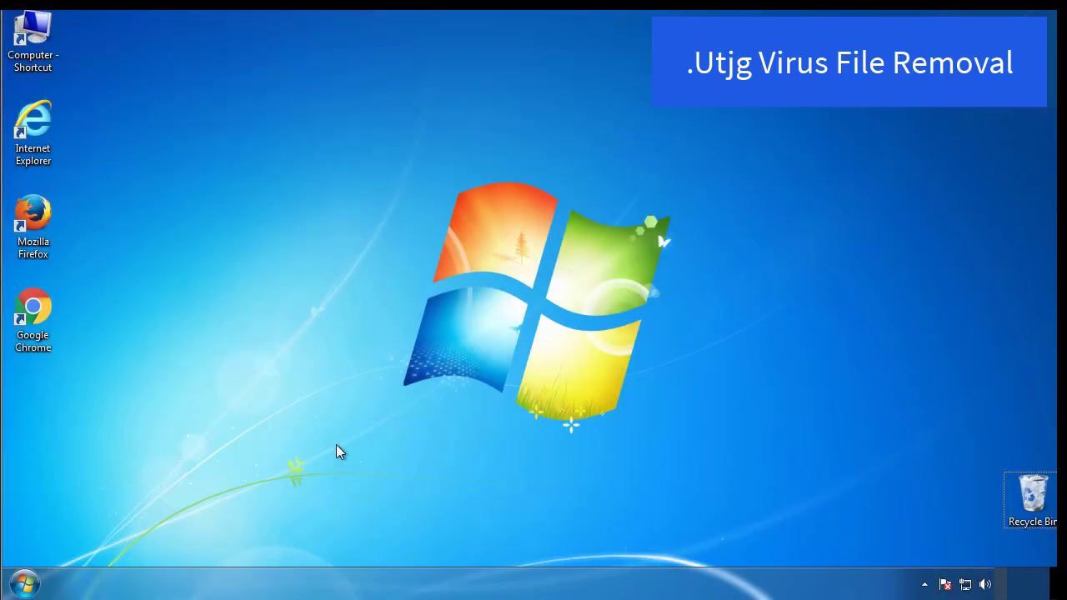
Run msconfig, enable Safe boot with the Minimal option, restart the computer and dismiss the safe mode help window.
{"action": "left_click", "coordinate": [32, 584]}
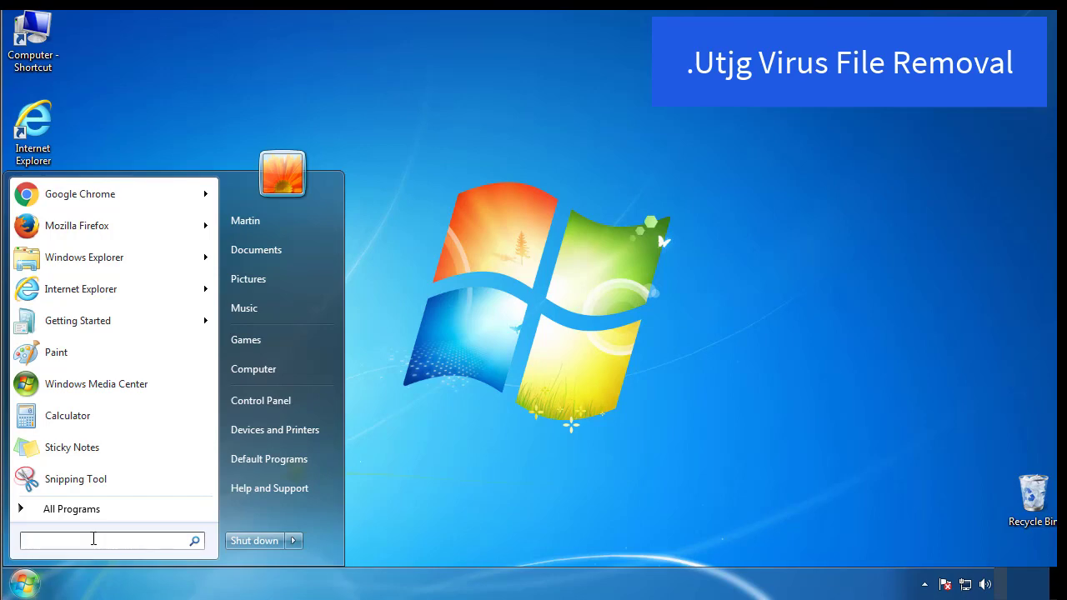
{"action": "type", "text": "msconfig"}
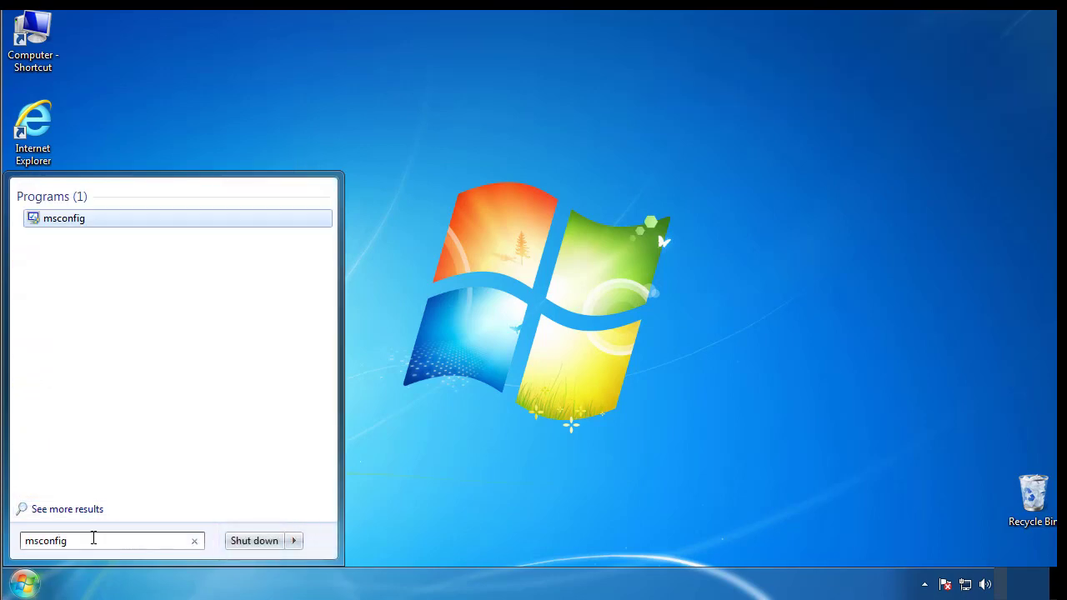
{"action": "key", "text": "Return"}
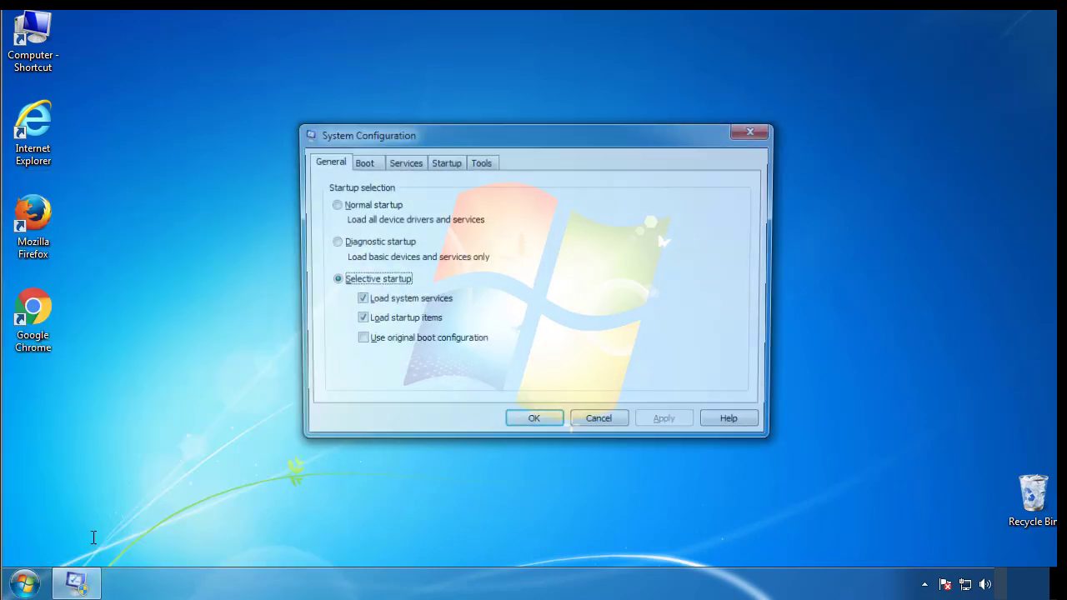
{"action": "left_click", "coordinate": [359, 164]}
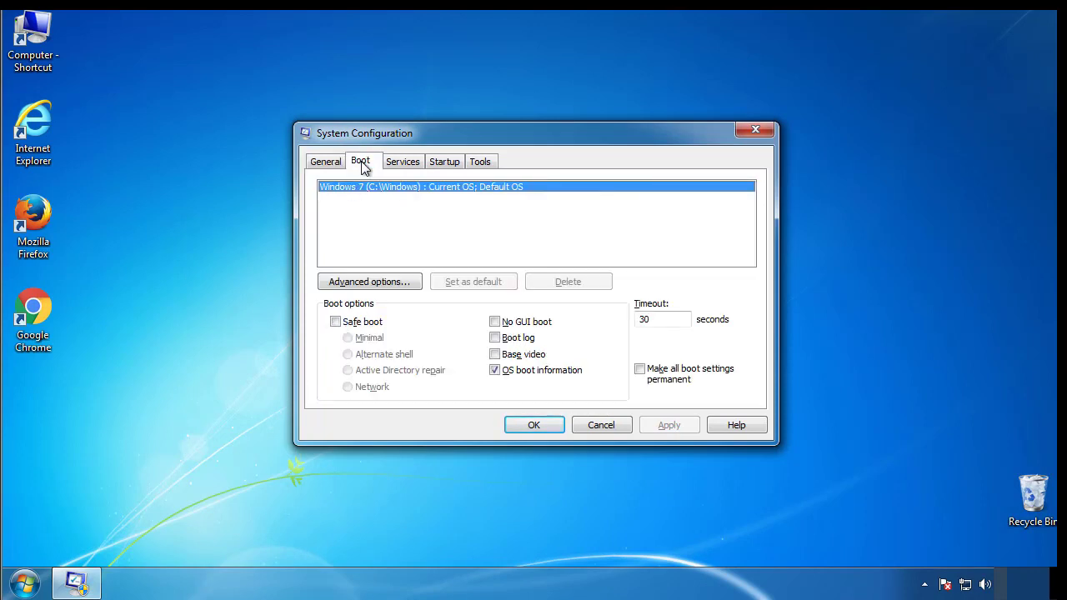
{"action": "left_click", "coordinate": [335, 323]}
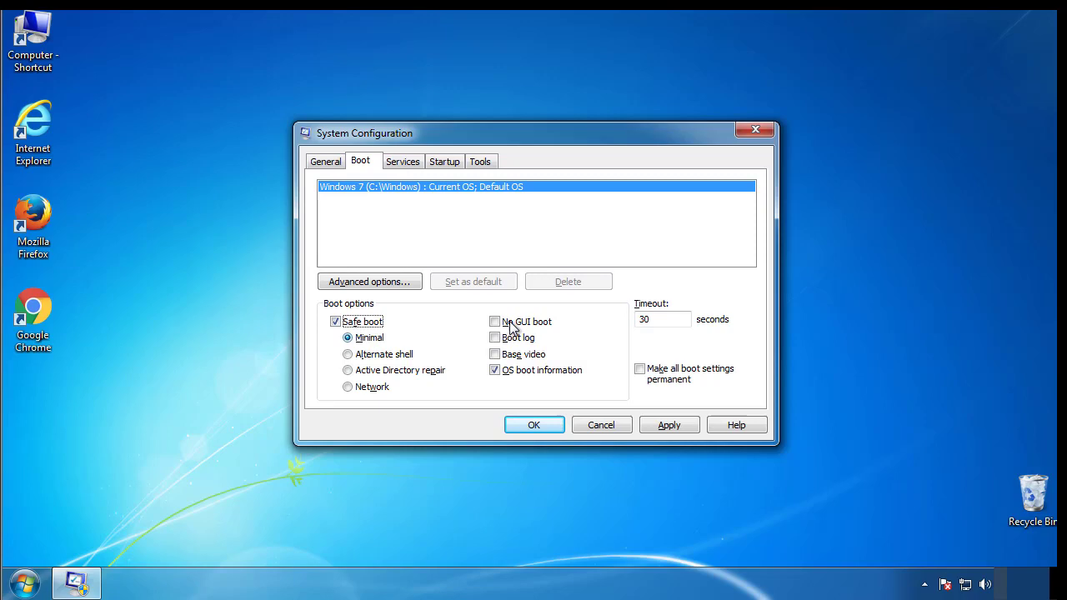
{"action": "left_click", "coordinate": [549, 431]}
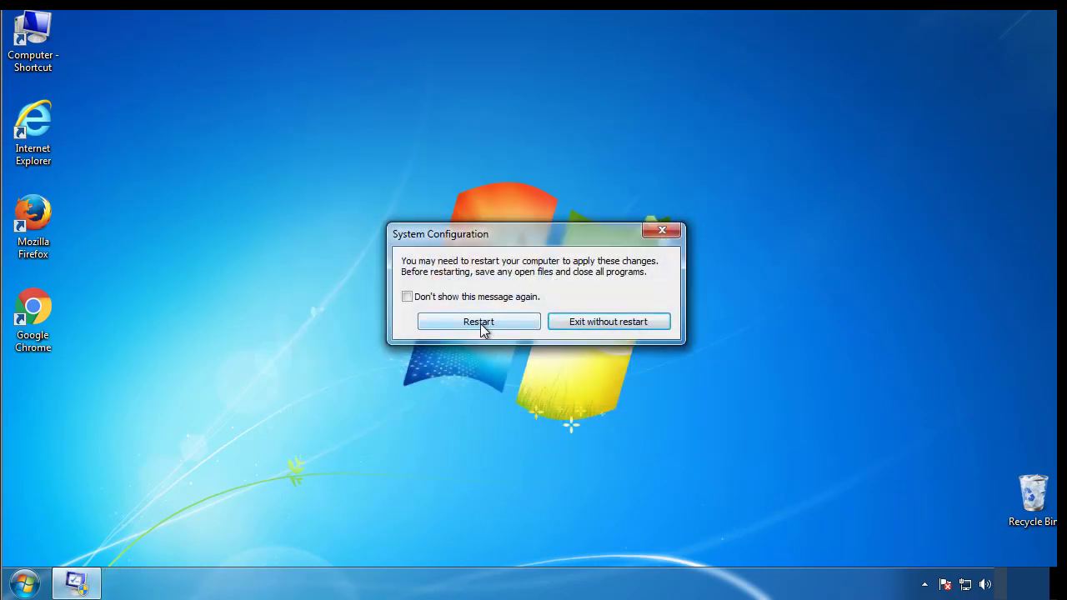
{"action": "left_click", "coordinate": [481, 324]}
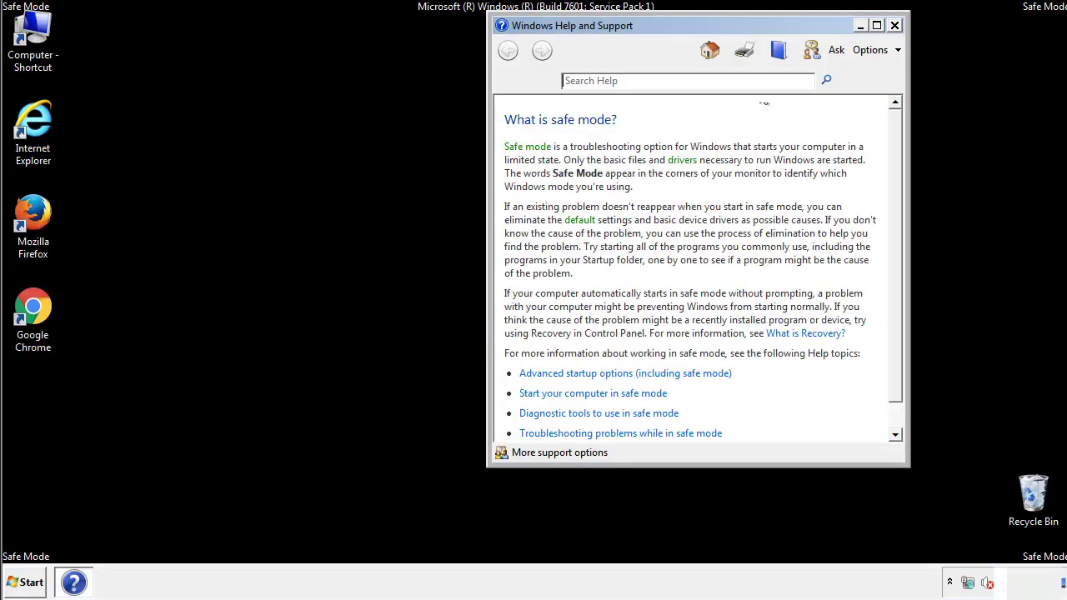
{"action": "left_click", "coordinate": [894, 25]}
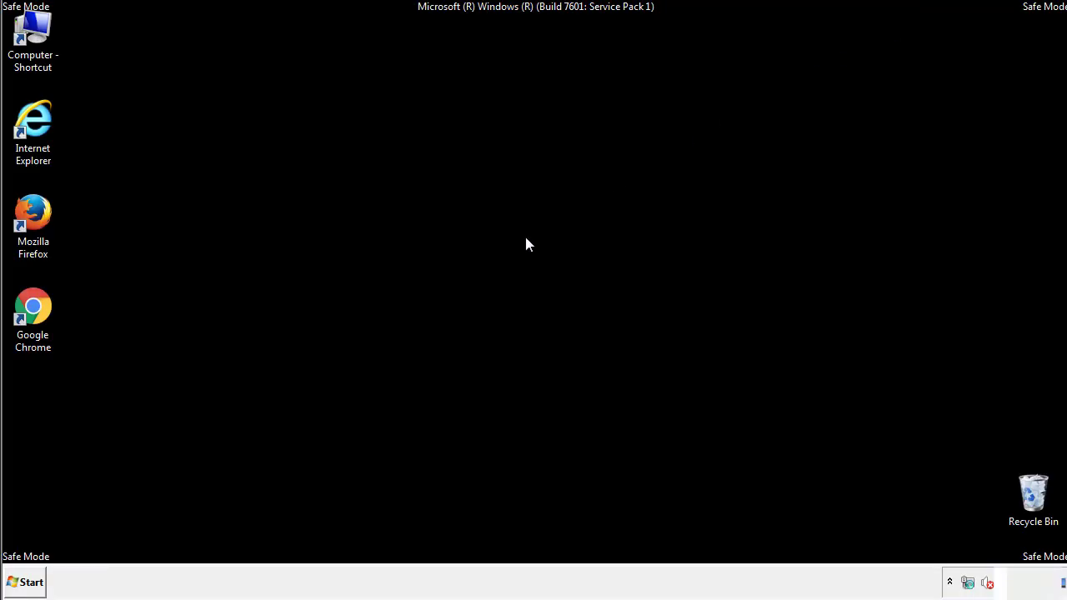
In the Control Panel's Folder Options, make sure hidden files, folders, and drives are shown, accept the settings and close Control Panel.
{"action": "left_click", "coordinate": [33, 581]}
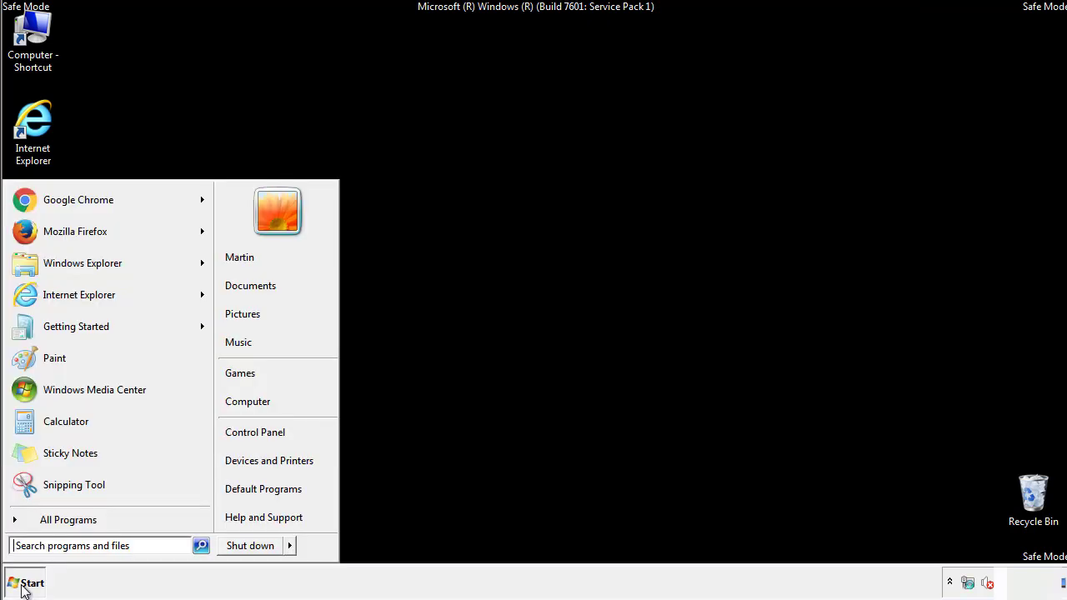
{"action": "left_click", "coordinate": [267, 432]}
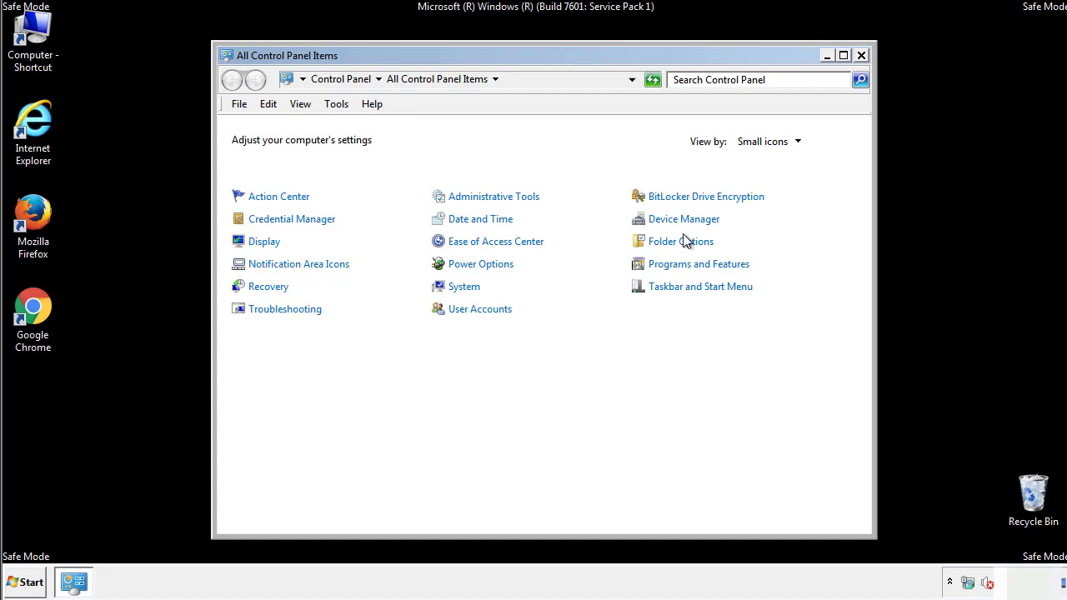
{"action": "left_click", "coordinate": [682, 242]}
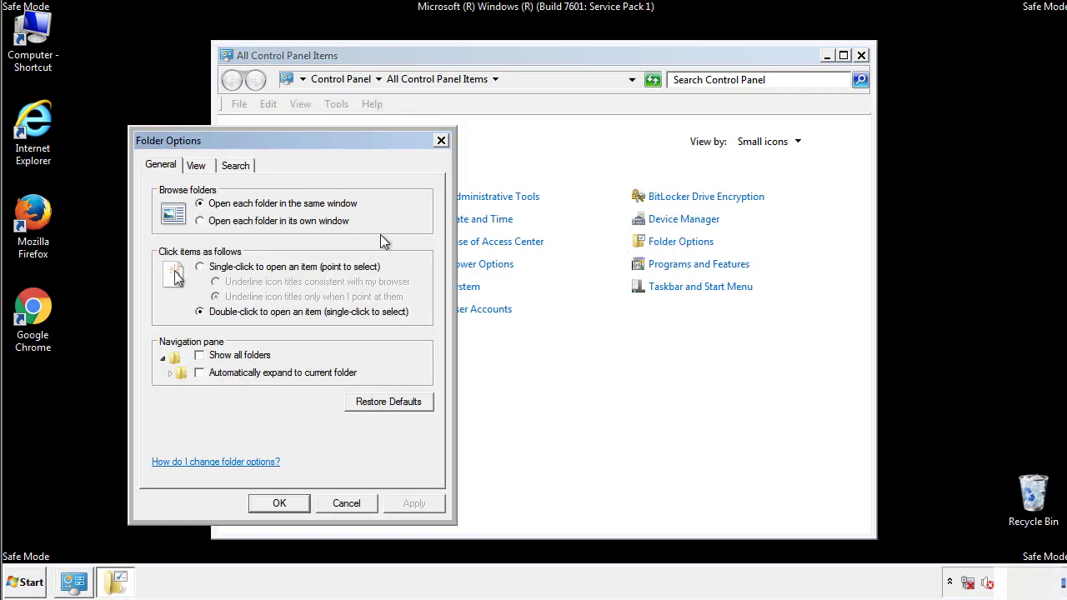
{"action": "left_click", "coordinate": [198, 167]}
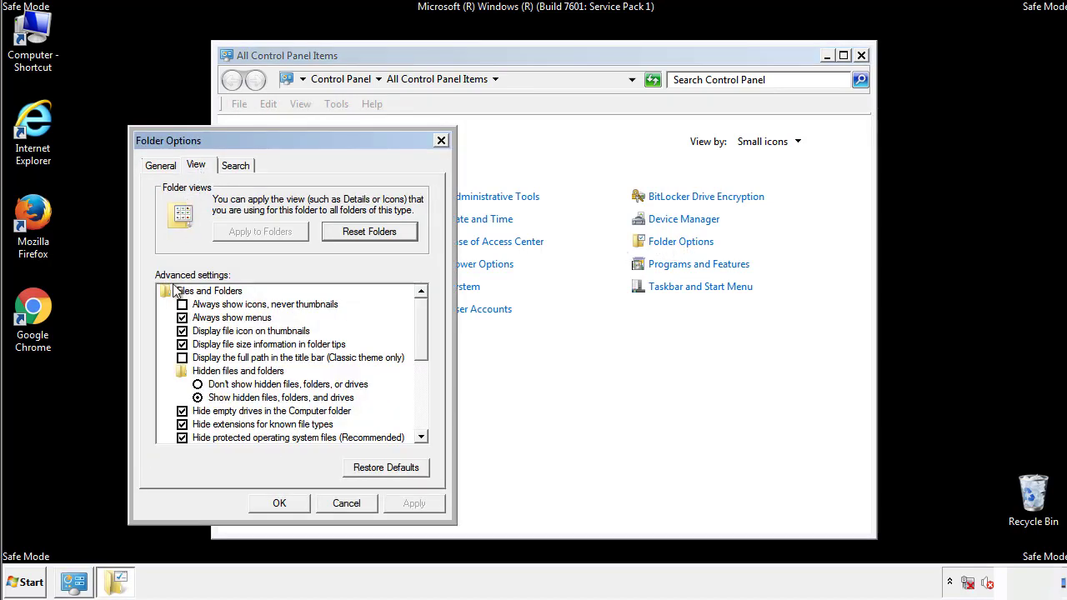
{"action": "left_click", "coordinate": [182, 344]}
{"action": "left_click", "coordinate": [288, 502]}
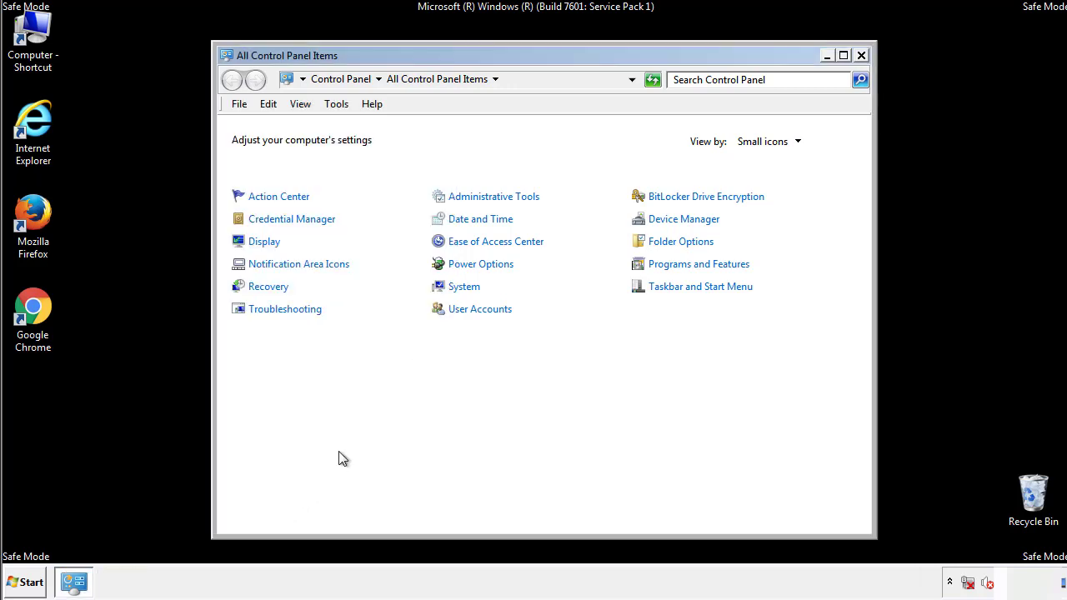
{"action": "left_click", "coordinate": [861, 55]}
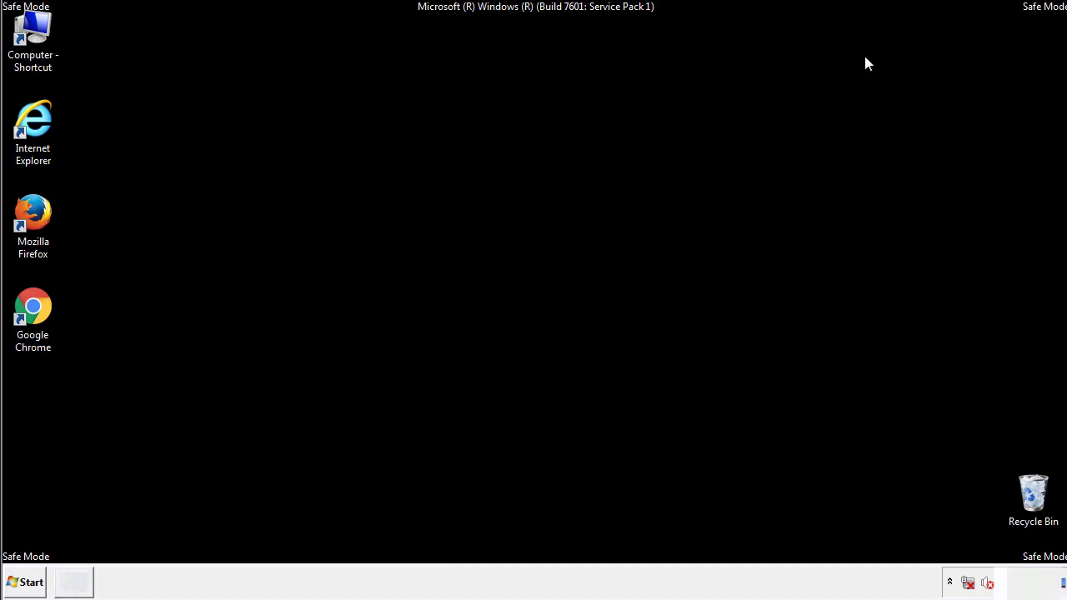
Browse from Computer to the folder C:\Windows\System32\drivers\etc.
{"action": "double_click", "coordinate": [35, 33]}
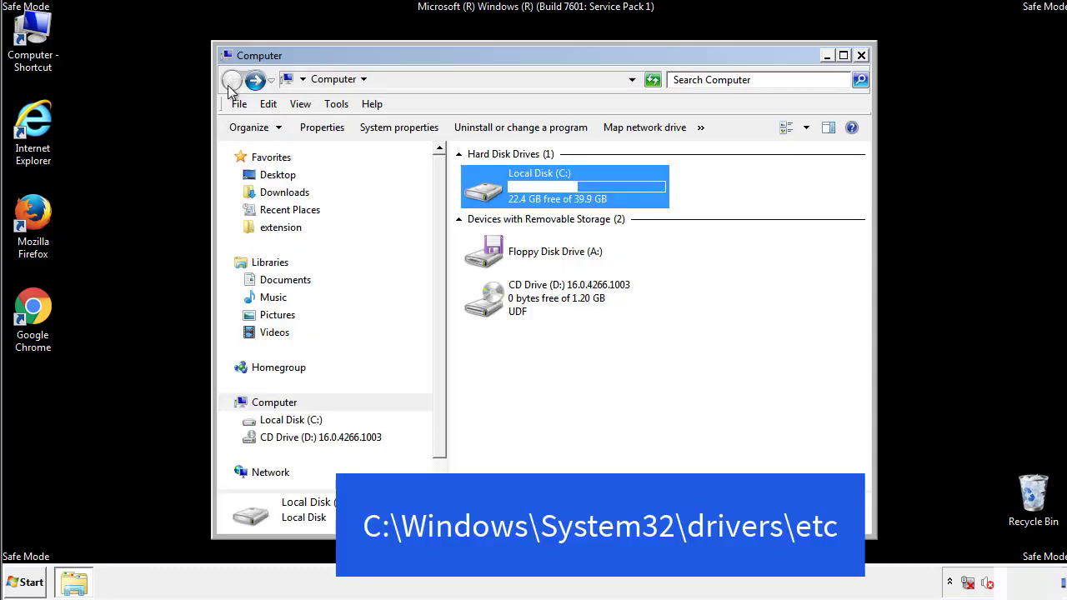
{"action": "double_click", "coordinate": [492, 194]}
{"action": "double_click", "coordinate": [488, 304]}
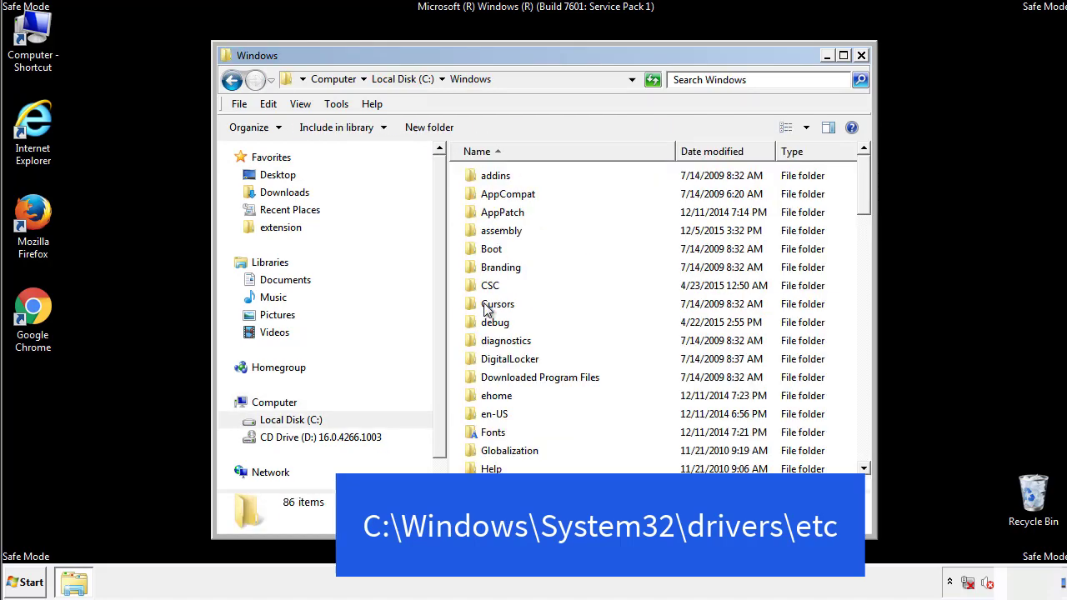
{"action": "scroll", "coordinate": [490, 367], "scroll_direction": "down", "scroll_amount": 2}
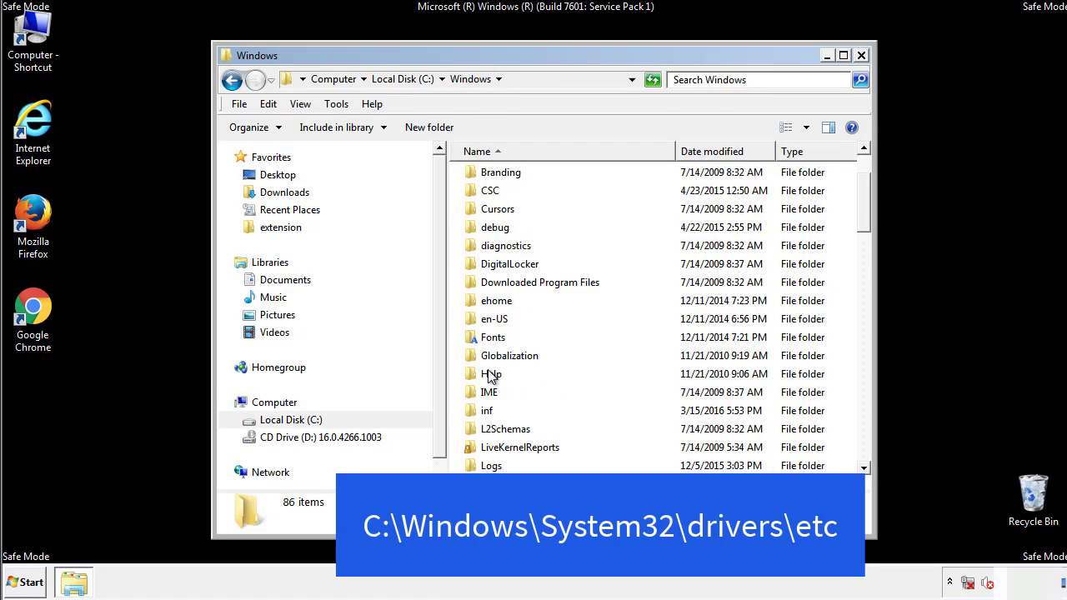
{"action": "scroll", "coordinate": [492, 377], "scroll_direction": "down", "scroll_amount": 7}
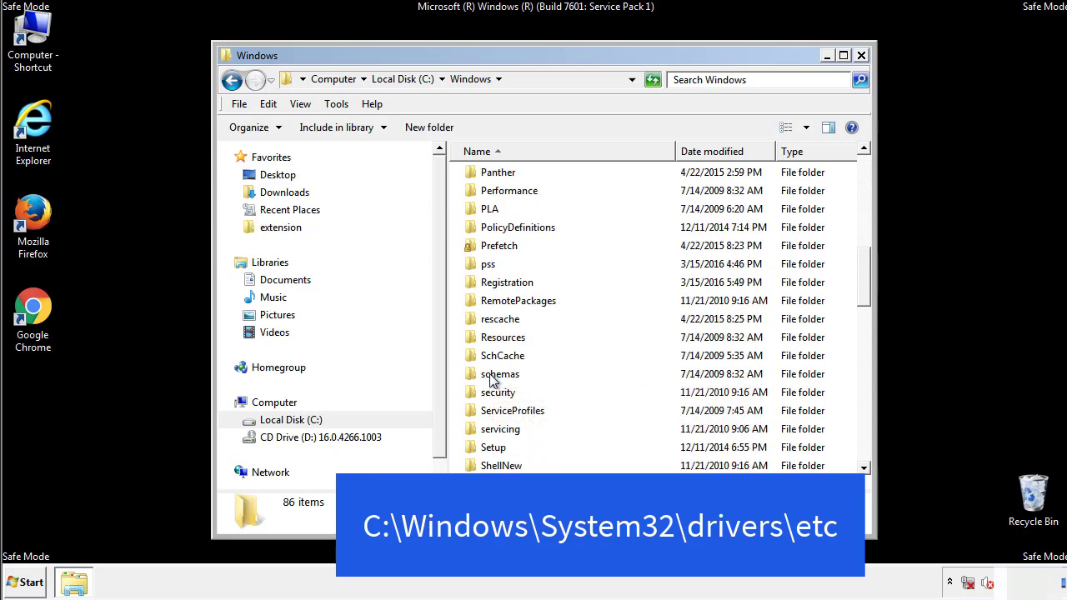
{"action": "scroll", "coordinate": [490, 377], "scroll_direction": "down", "scroll_amount": 2}
{"action": "double_click", "coordinate": [506, 428]}
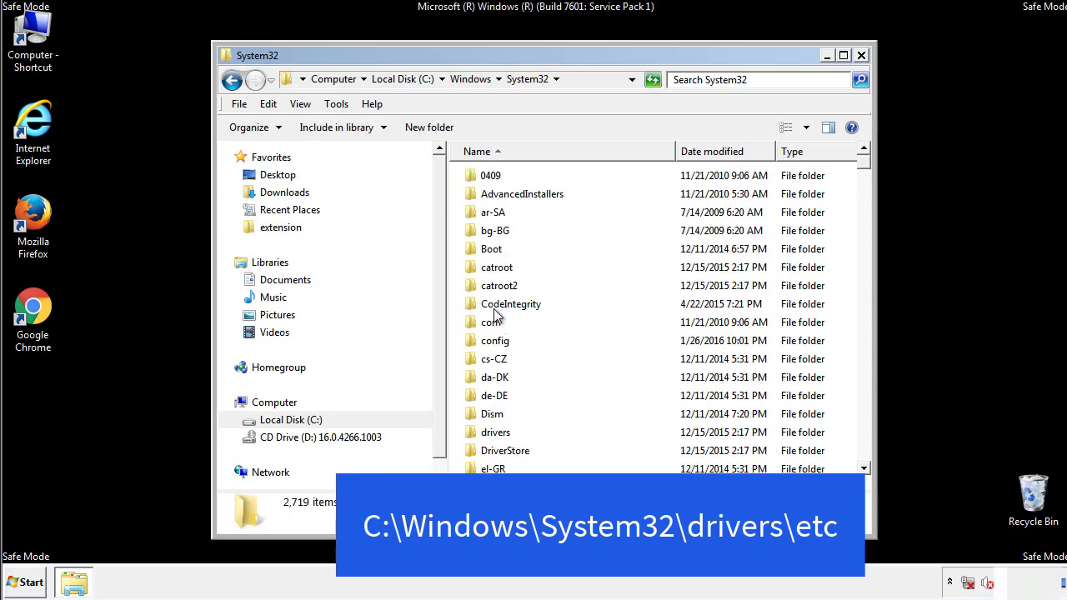
{"action": "double_click", "coordinate": [497, 433]}
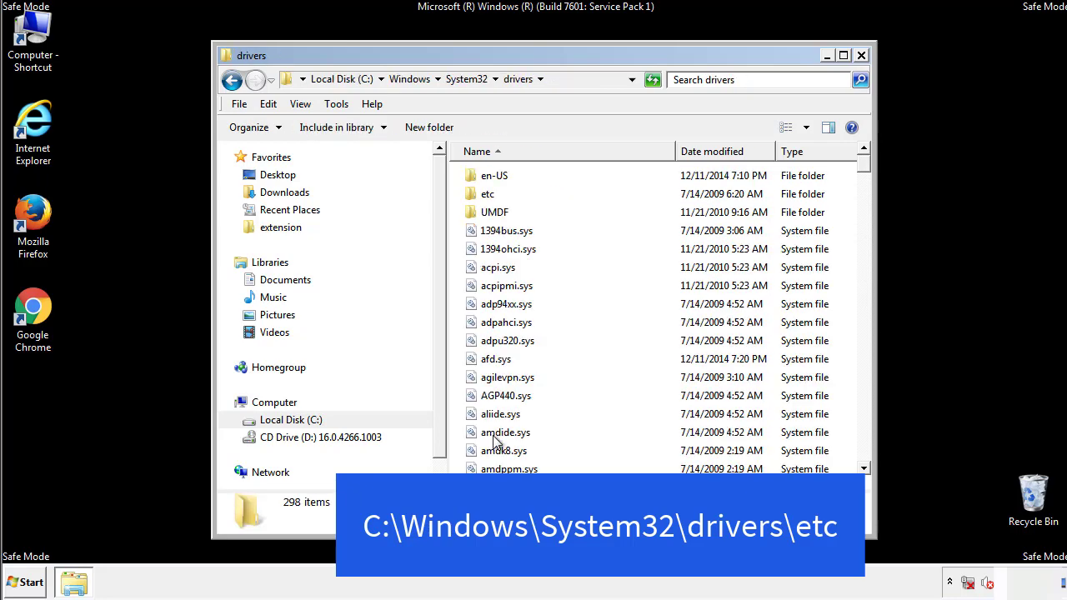
{"action": "double_click", "coordinate": [477, 200]}
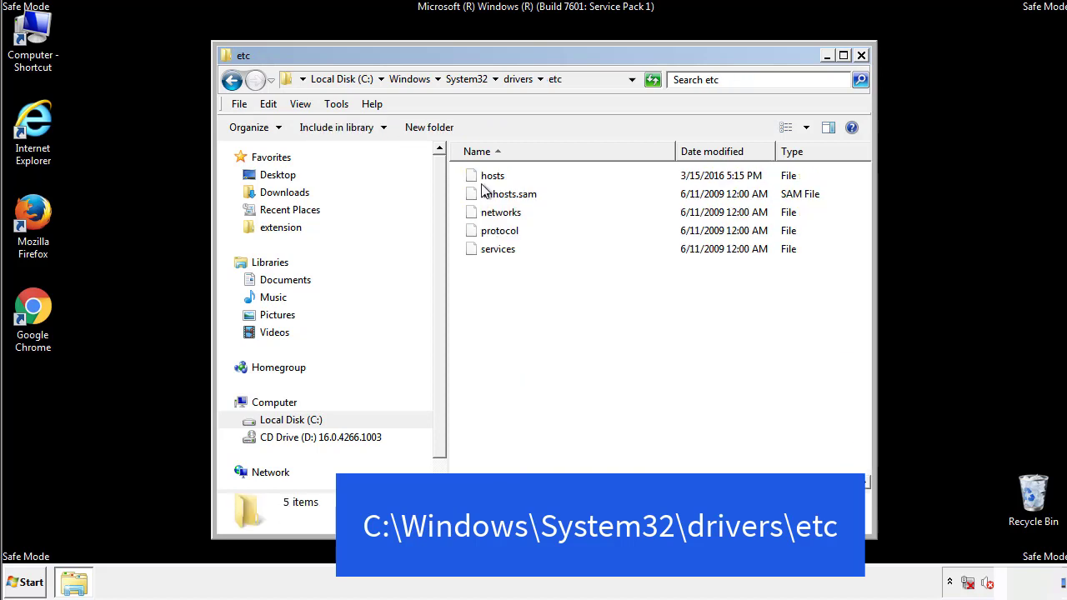
Open the hosts file in Notepad and move its window so the whole text is readable.
{"action": "double_click", "coordinate": [486, 179]}
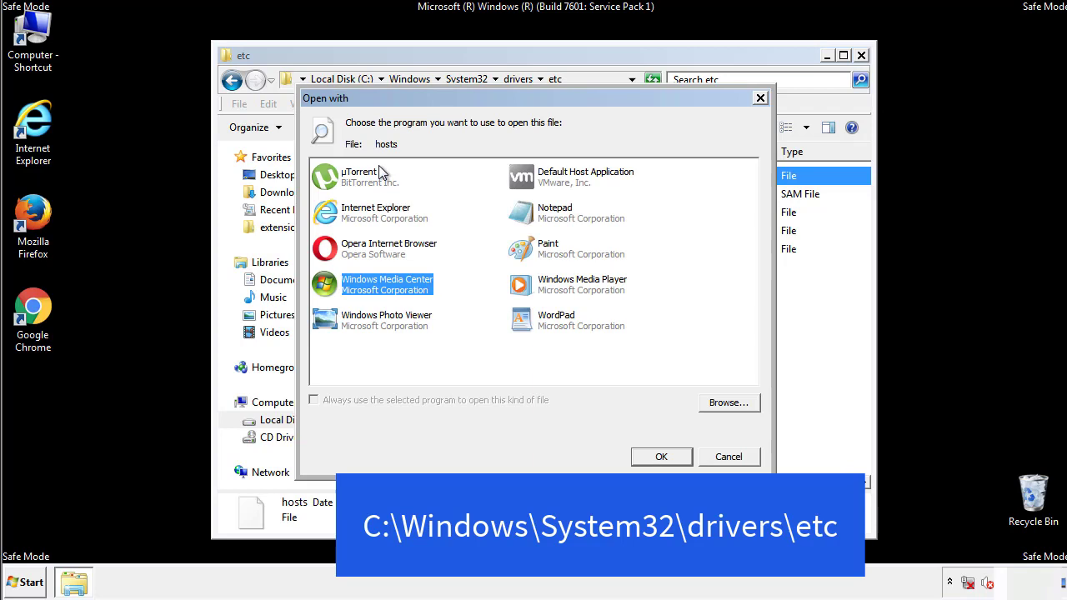
{"action": "left_click", "coordinate": [540, 217]}
{"action": "left_click", "coordinate": [661, 457]}
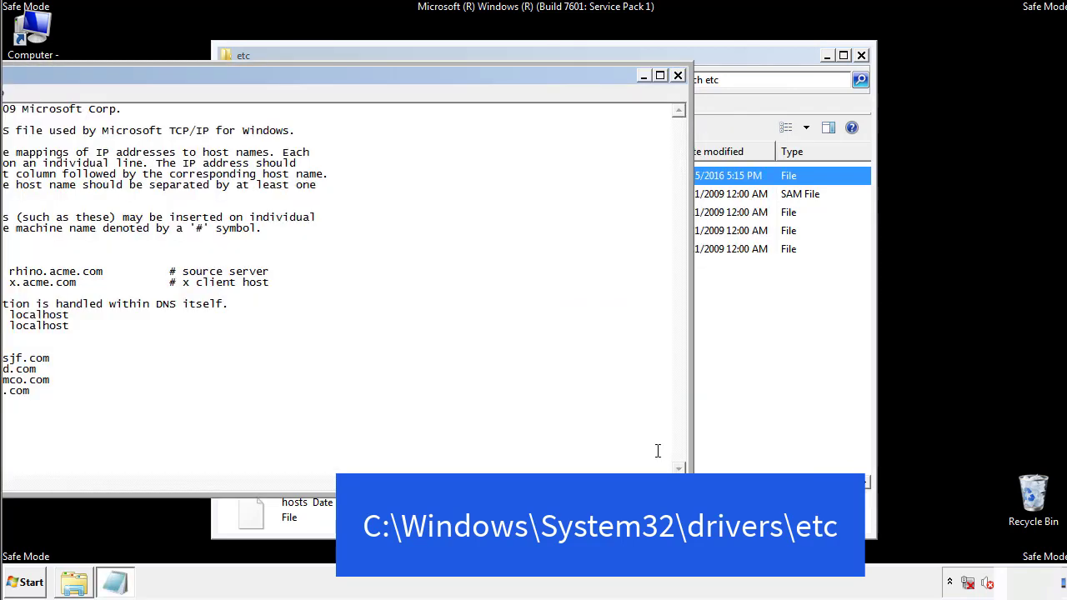
{"action": "left_click_drag", "start_coordinate": [436, 75], "coordinate": [679, 91]}
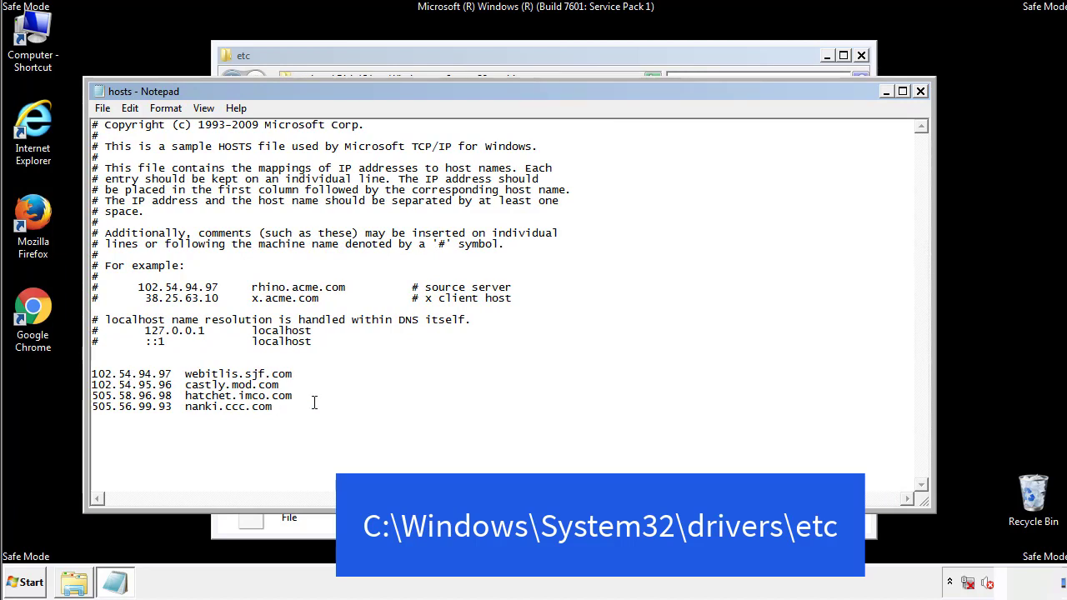
Delete the four IP address entries below the localhost lines, save the hosts file, and close Notepad and the folder window.
{"action": "left_click_drag", "start_coordinate": [298, 409], "coordinate": [112, 372]}
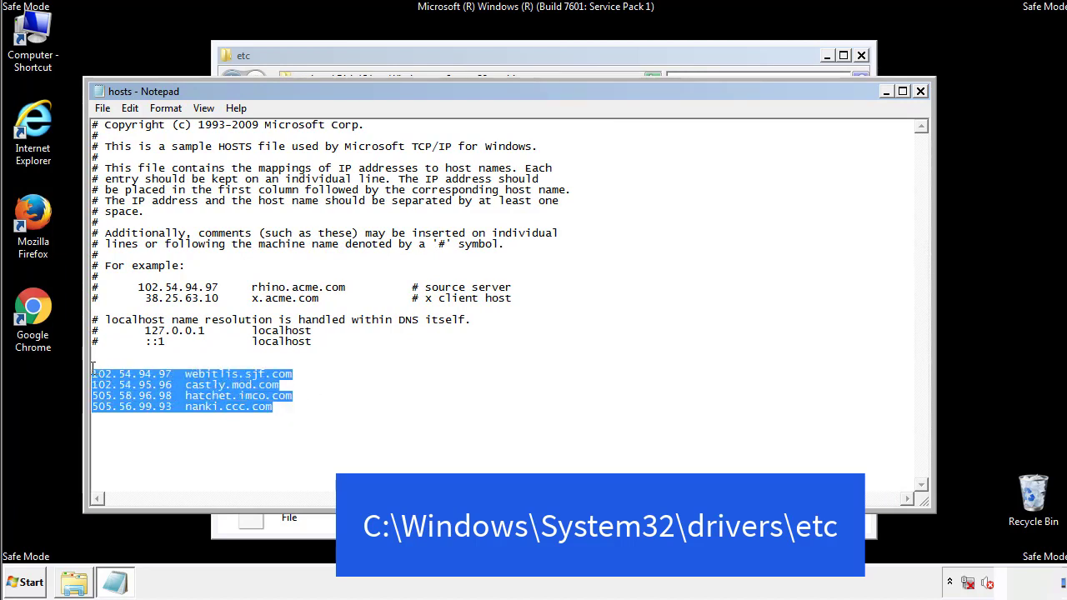
{"action": "key", "text": "Delete"}
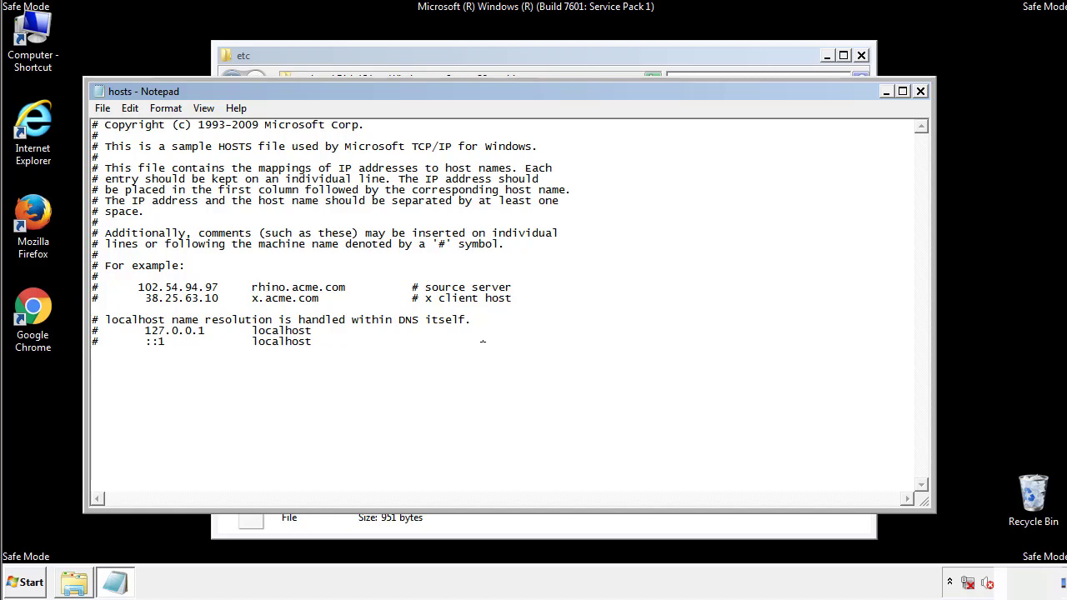
{"action": "left_click", "coordinate": [921, 92]}
{"action": "left_click", "coordinate": [472, 305]}
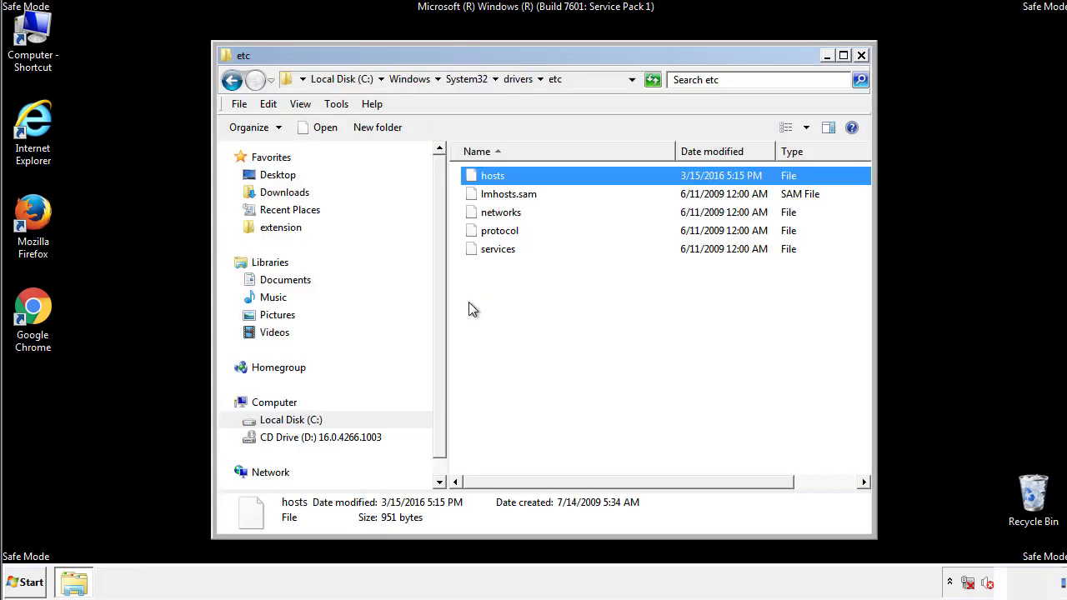
{"action": "left_click", "coordinate": [469, 302]}
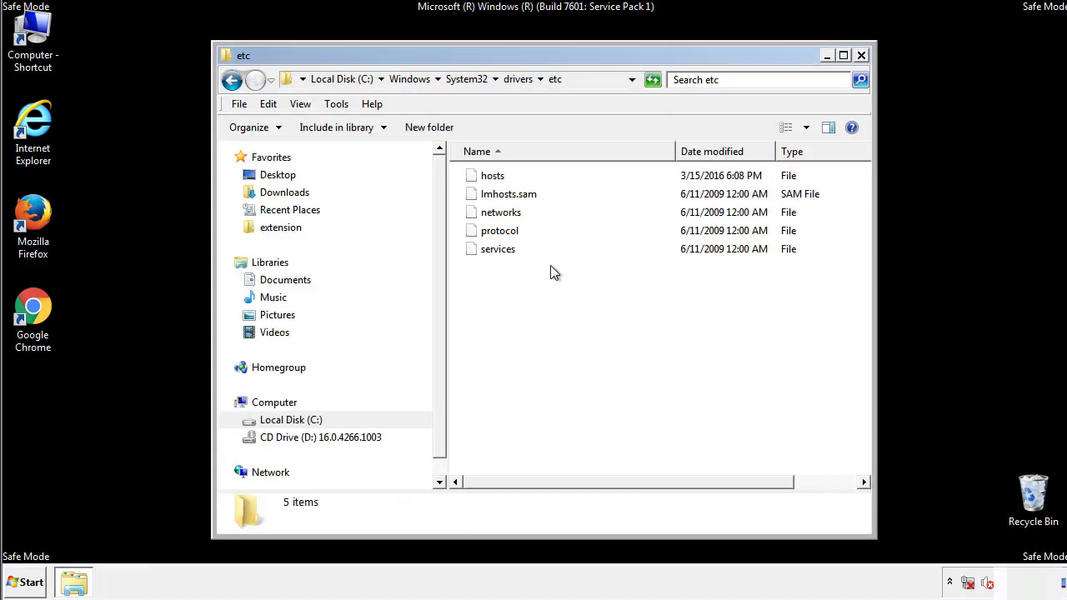
{"action": "left_click", "coordinate": [861, 56]}
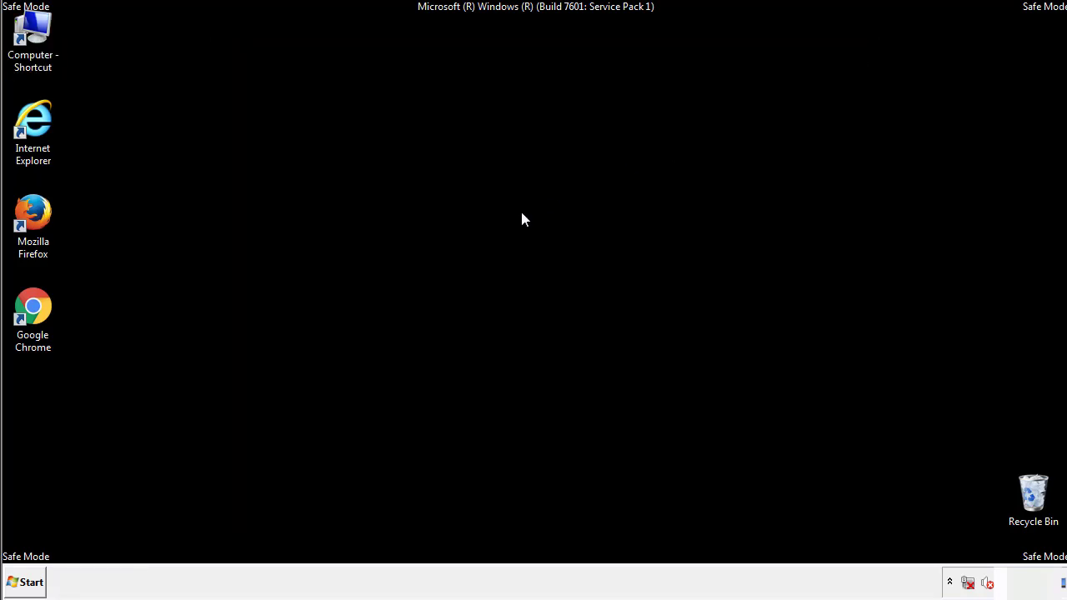
Open the current user's Startup folder from the list of all programs.
{"action": "left_click", "coordinate": [27, 582]}
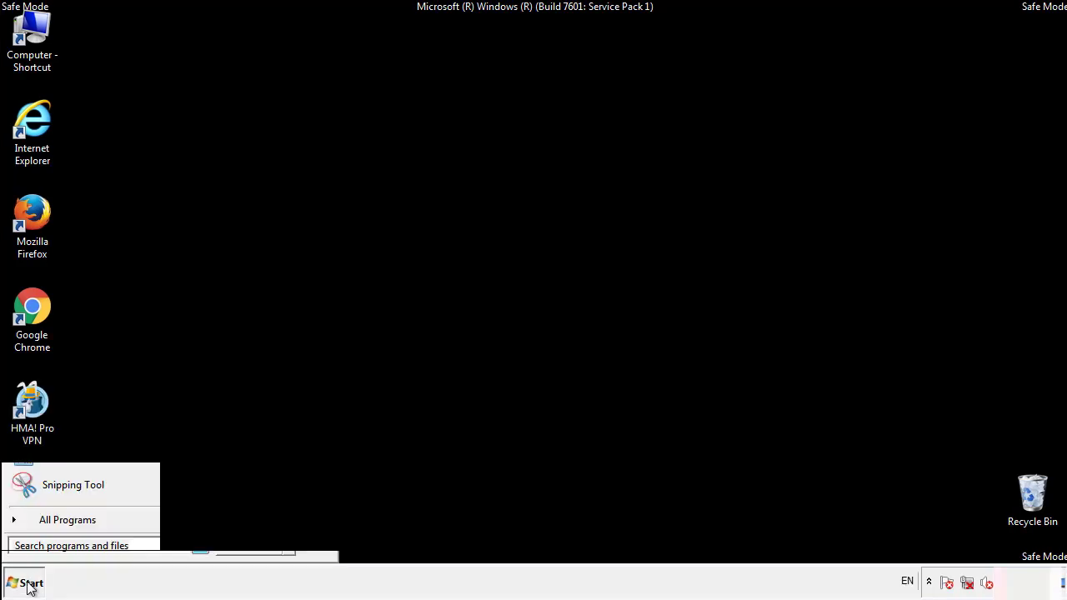
{"action": "left_click", "coordinate": [48, 527]}
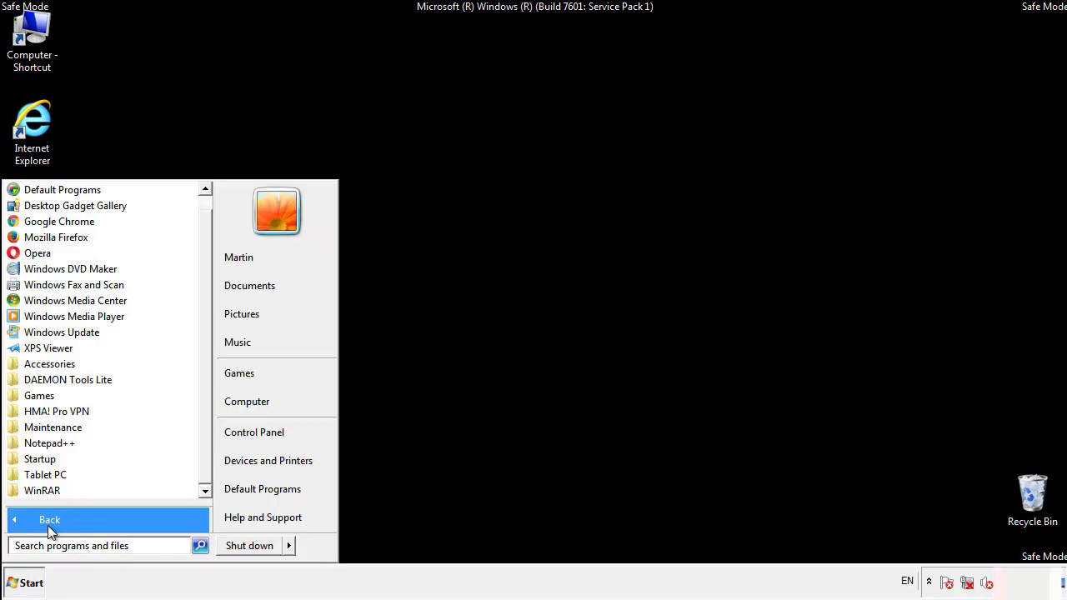
{"action": "right_click", "coordinate": [41, 457]}
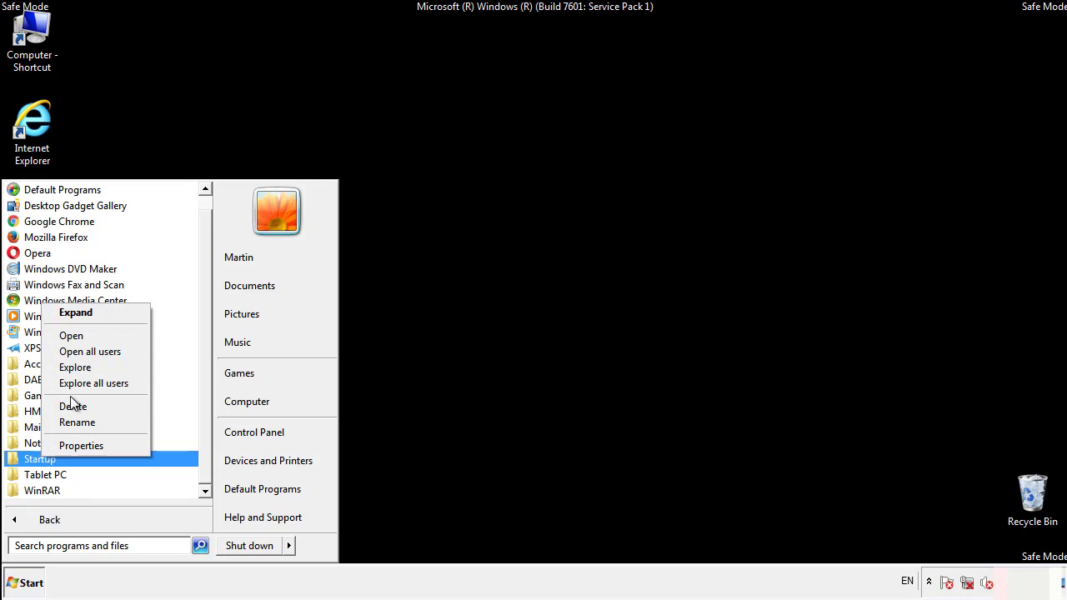
{"action": "left_click", "coordinate": [81, 335]}
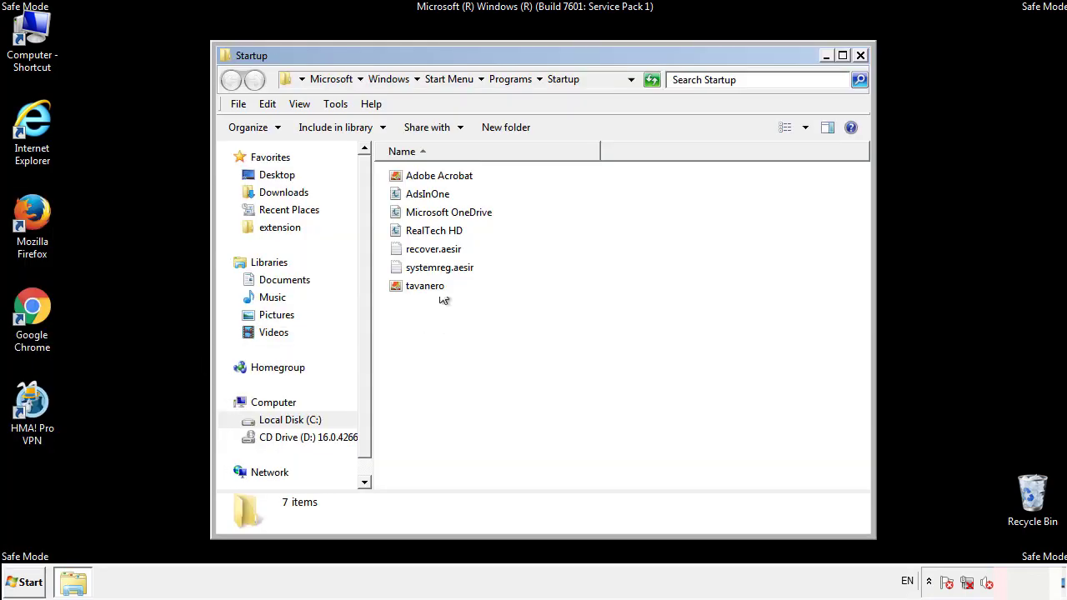
Delete AdsInOne, recover.aesir, systemreg.aesir and tavanero from the Startup folder, then close its window.
{"action": "left_click", "coordinate": [435, 198]}
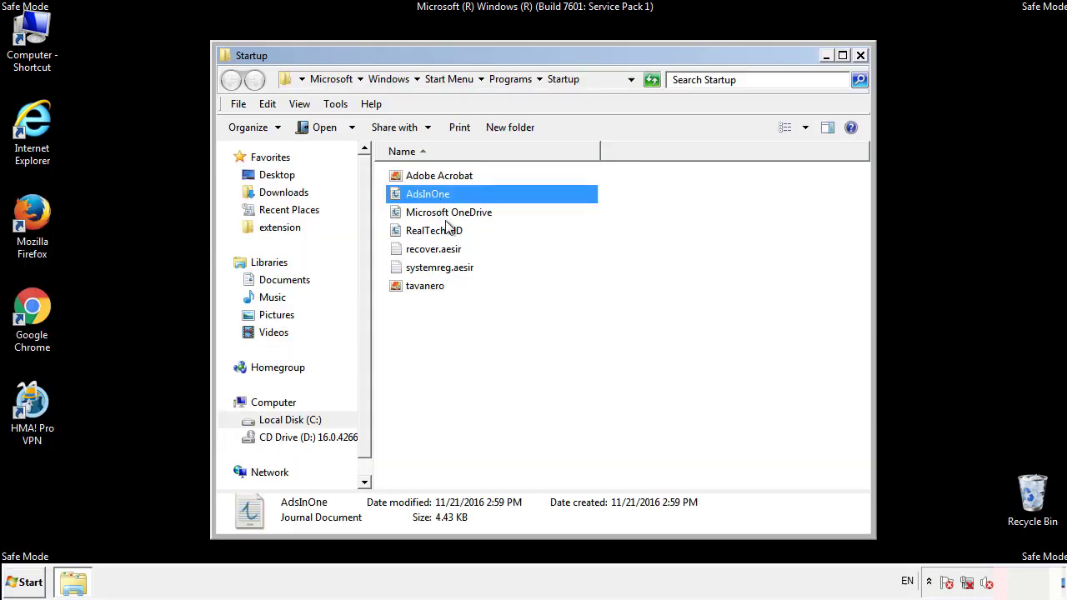
{"action": "left_click", "coordinate": [434, 251], "text": "ctrl"}
{"action": "left_click", "coordinate": [442, 267], "text": "ctrl"}
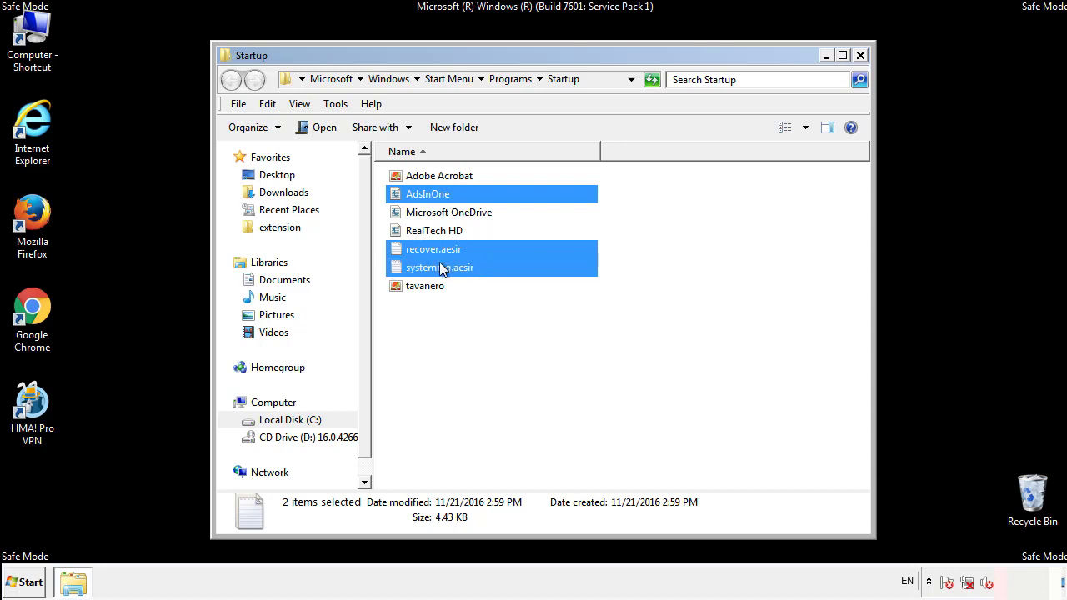
{"action": "left_click", "coordinate": [427, 286], "text": "ctrl"}
{"action": "right_click", "coordinate": [422, 286]}
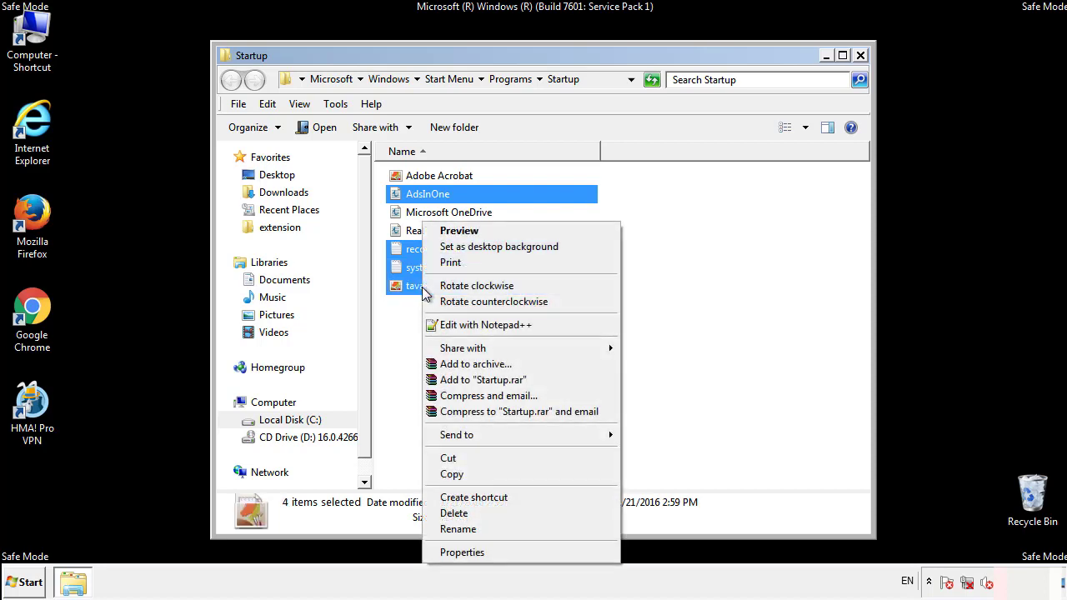
{"action": "left_click", "coordinate": [451, 513]}
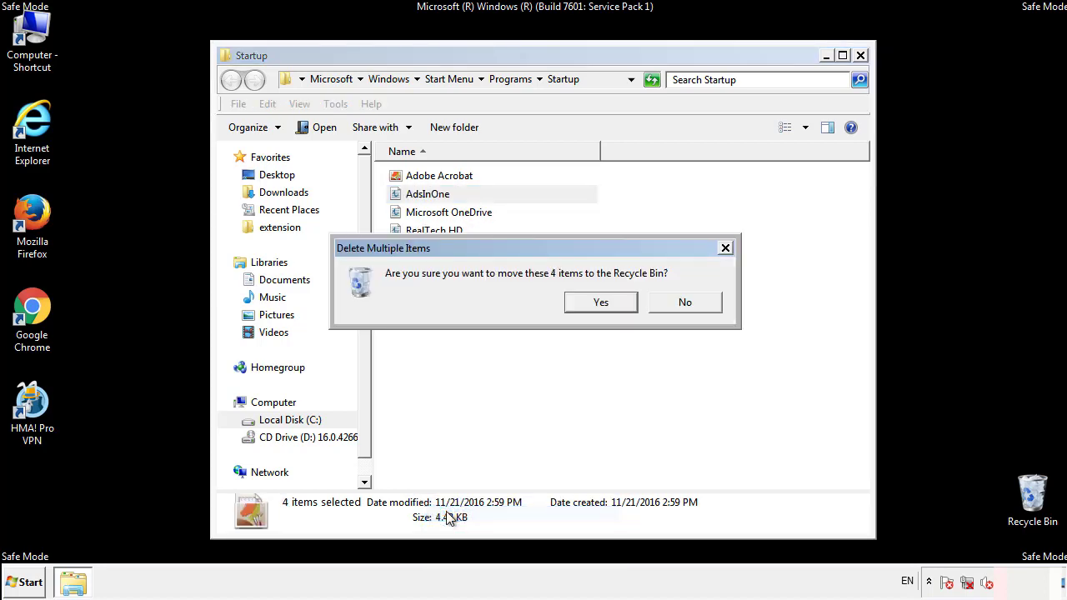
{"action": "left_click", "coordinate": [590, 303]}
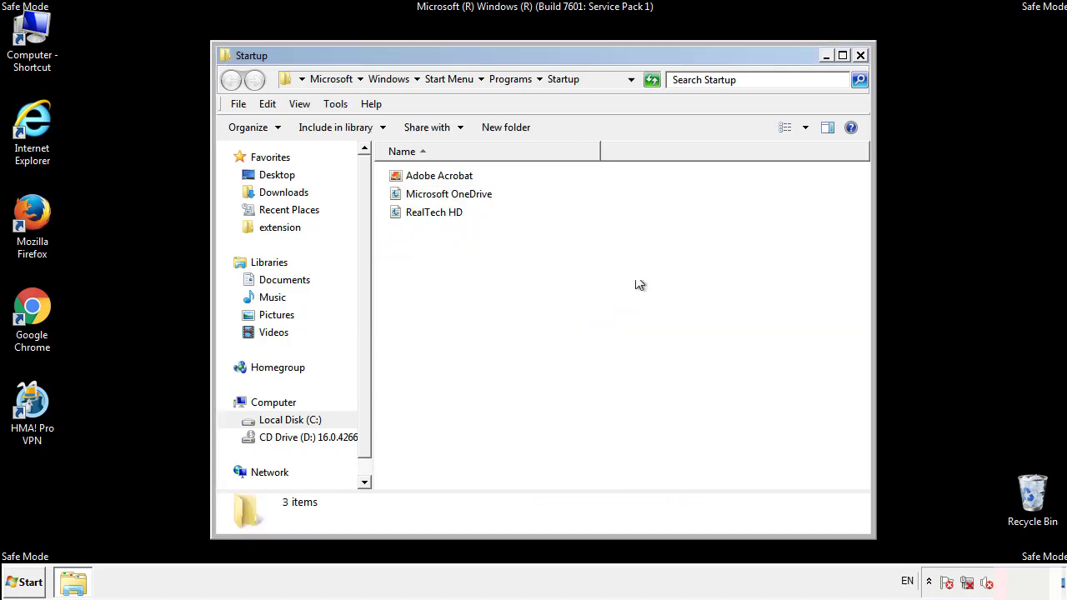
{"action": "left_click", "coordinate": [864, 67]}
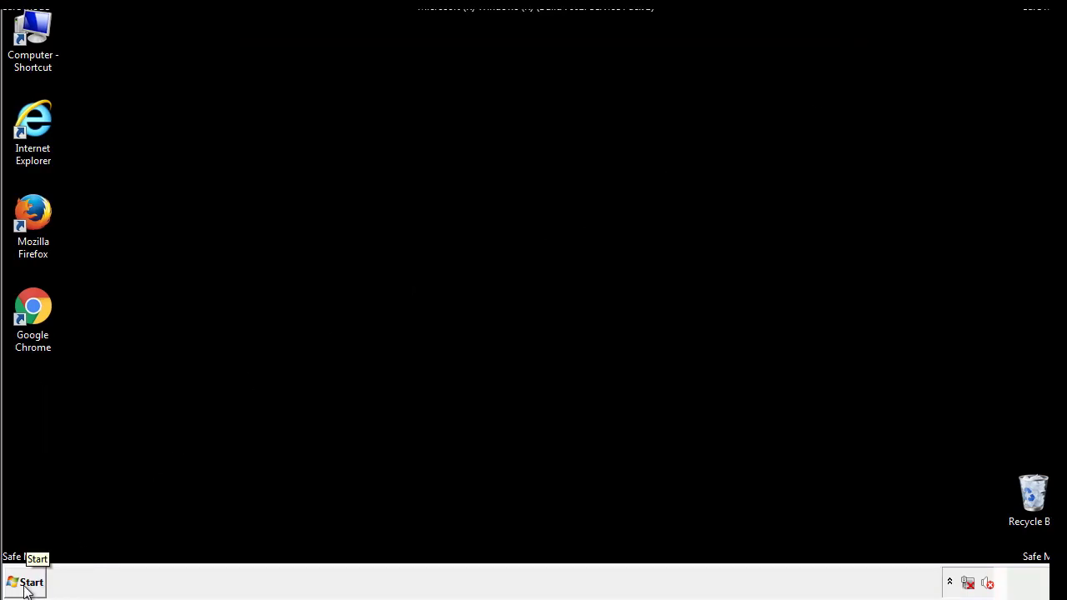
Launch the Registry Editor by running regedit.
{"action": "left_click", "coordinate": [26, 584]}
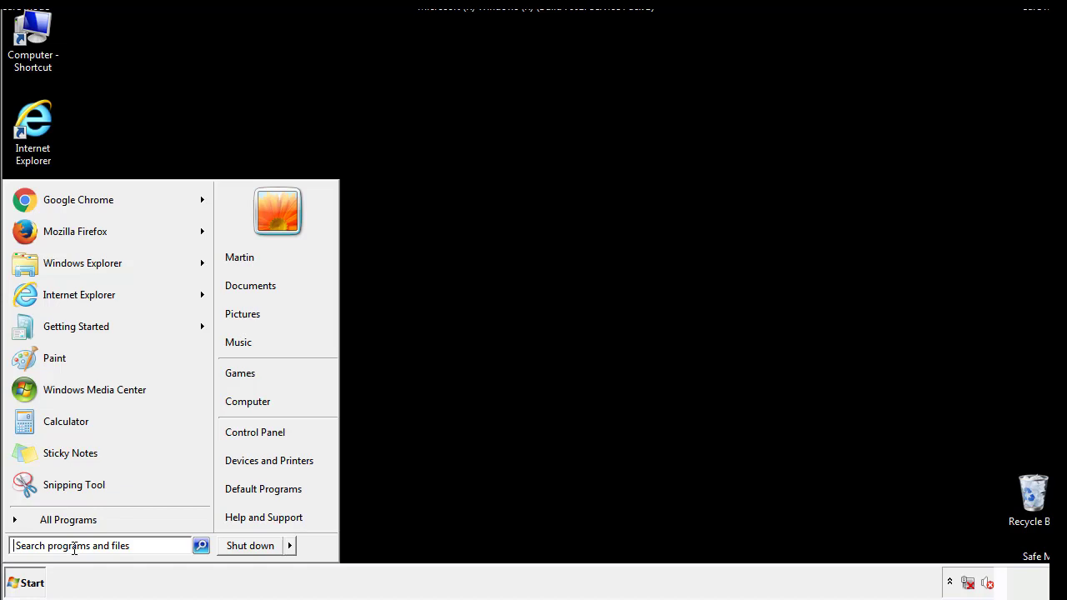
{"action": "type", "text": "reged"}
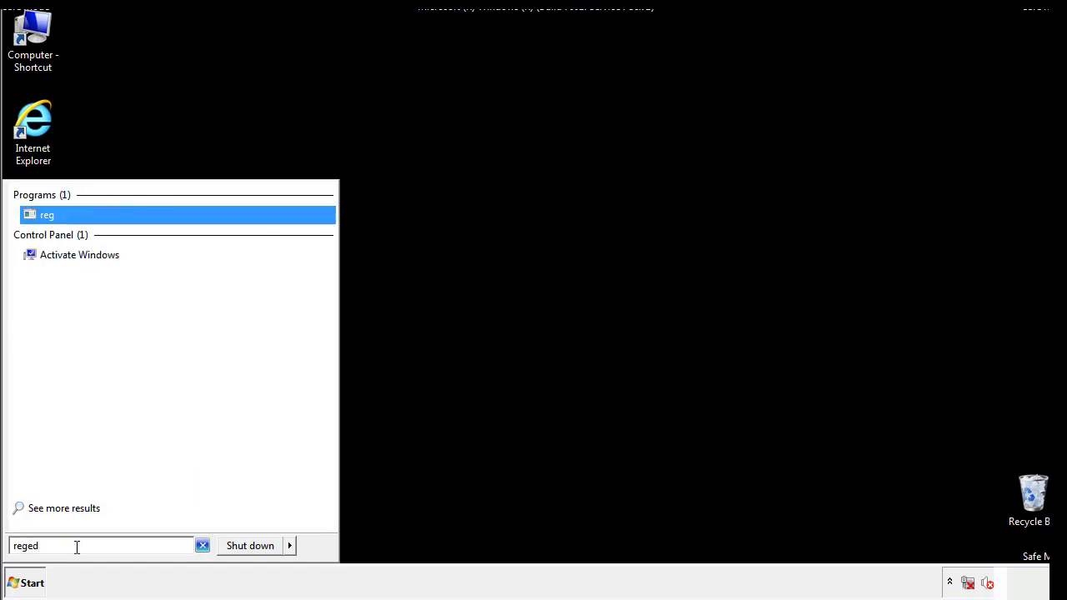
{"action": "type", "text": "it"}
{"action": "key", "text": "Return"}
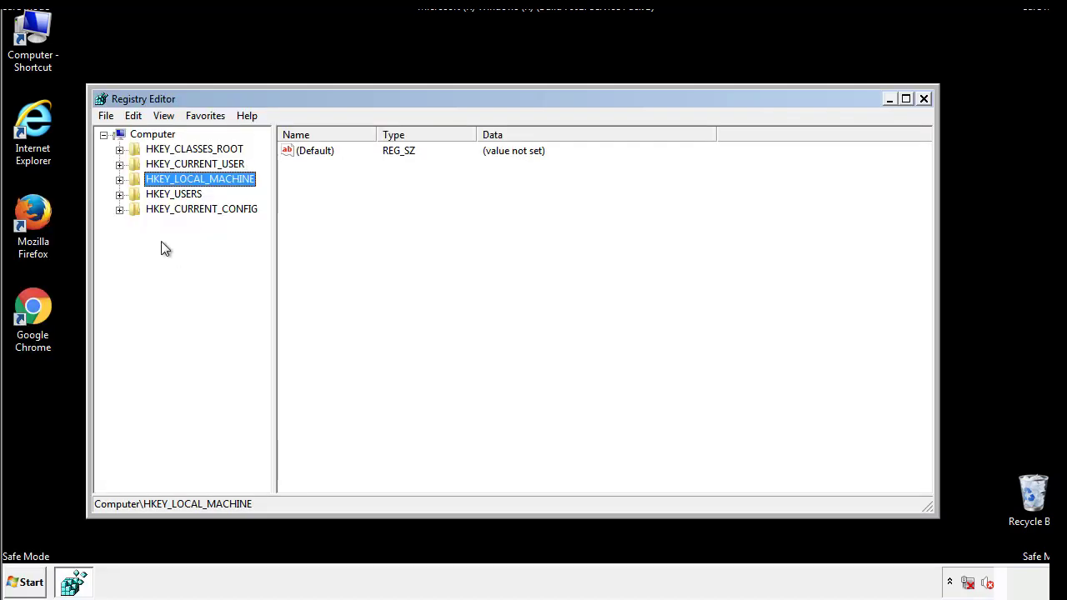
Browse the registry to HKEY_LOCAL_MACHINE\SOFTWARE\Microsoft\Windows\CurrentVersion\Run and select the Run key.
{"action": "left_click", "coordinate": [119, 180]}
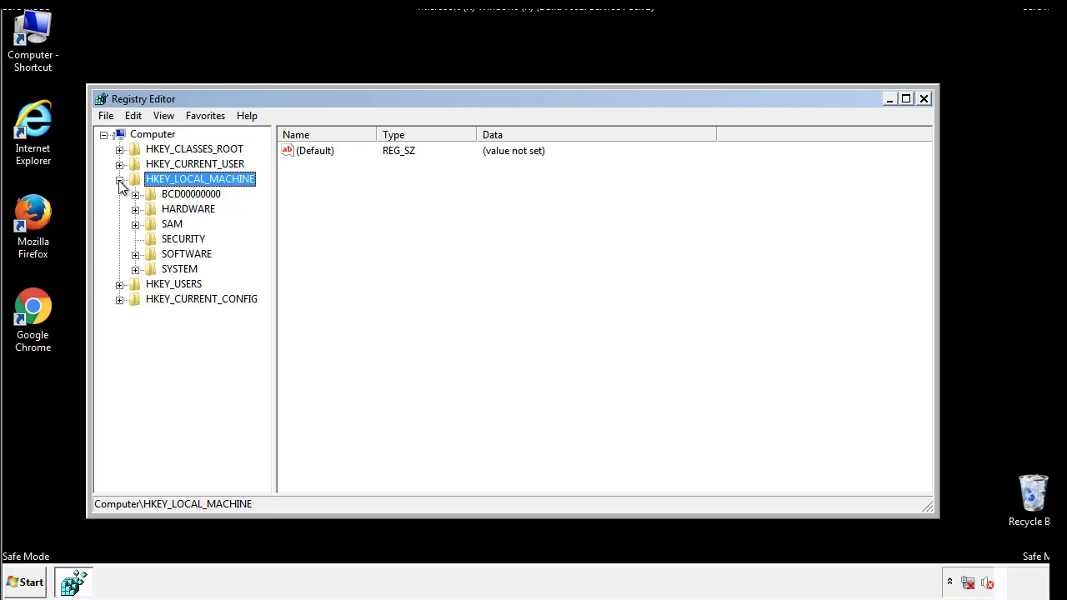
{"action": "left_click", "coordinate": [135, 254]}
{"action": "left_click_drag", "start_coordinate": [263, 246], "coordinate": [264, 276]}
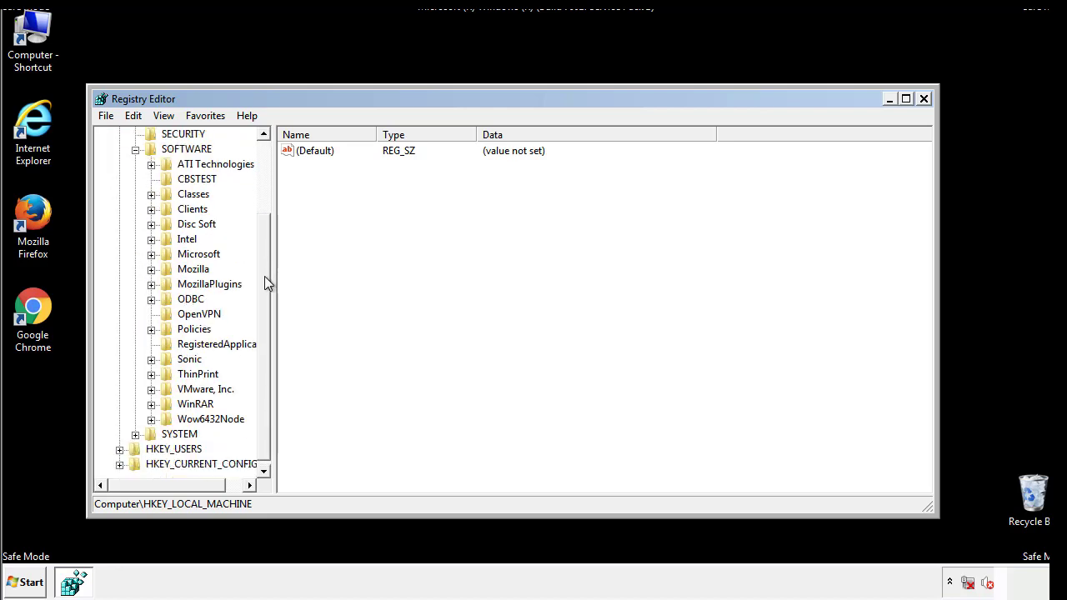
{"action": "left_click", "coordinate": [151, 254]}
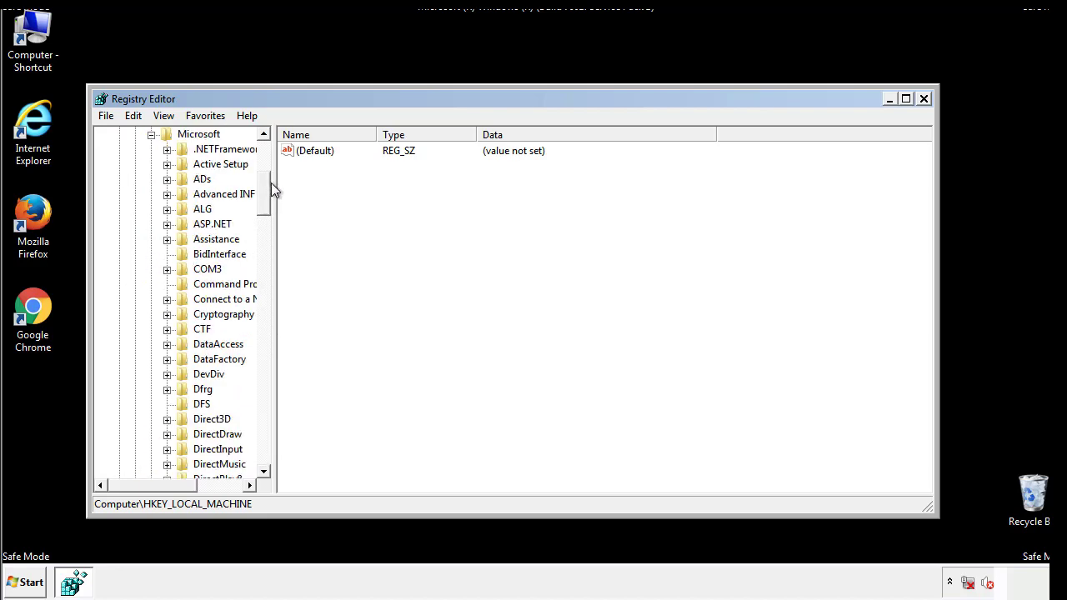
{"action": "left_click_drag", "start_coordinate": [263, 204], "coordinate": [263, 431]}
{"action": "left_click", "coordinate": [168, 255]}
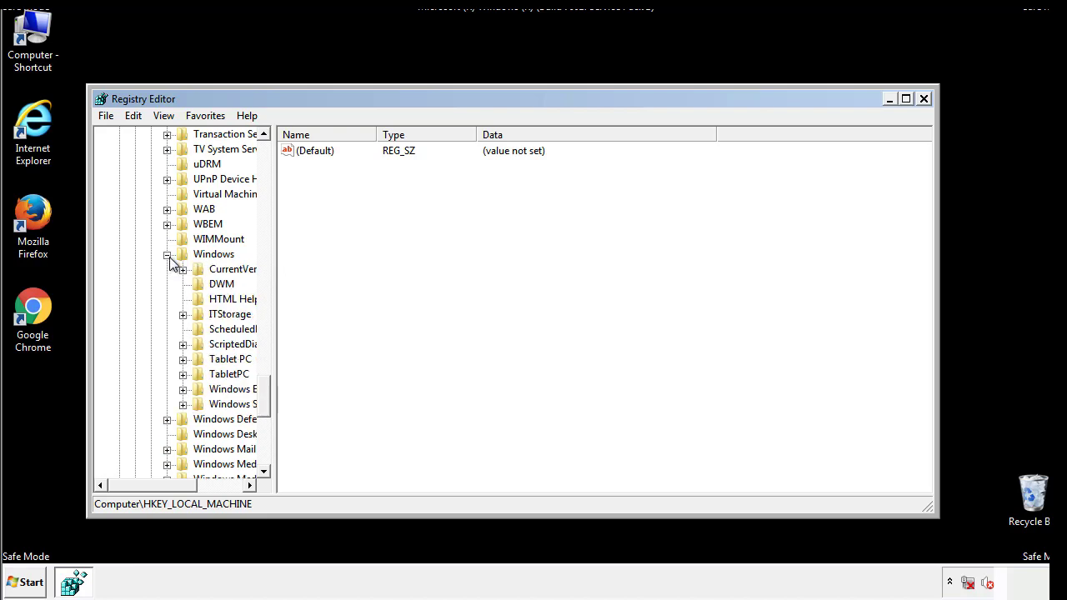
{"action": "left_click_drag", "start_coordinate": [147, 484], "coordinate": [174, 489]}
{"action": "left_click", "coordinate": [136, 270]}
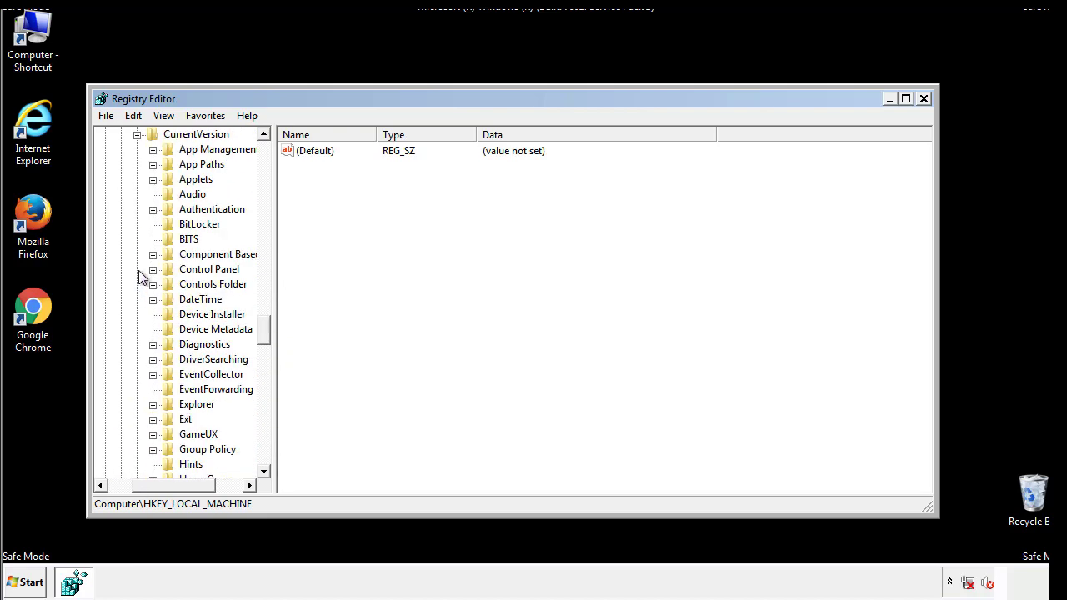
{"action": "left_click_drag", "start_coordinate": [271, 330], "coordinate": [264, 386]}
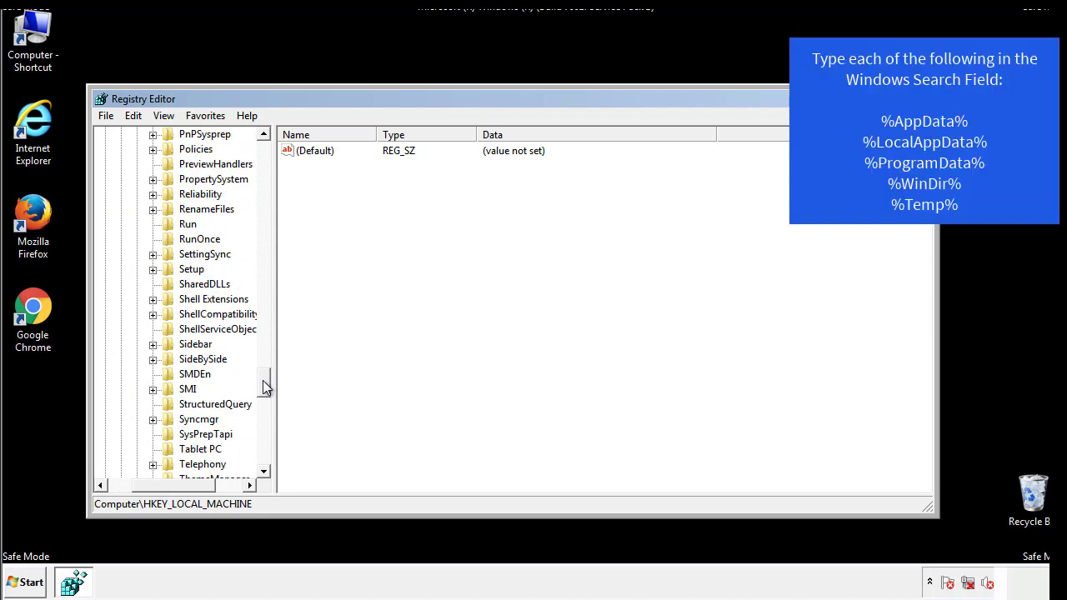
{"action": "left_click", "coordinate": [181, 224]}
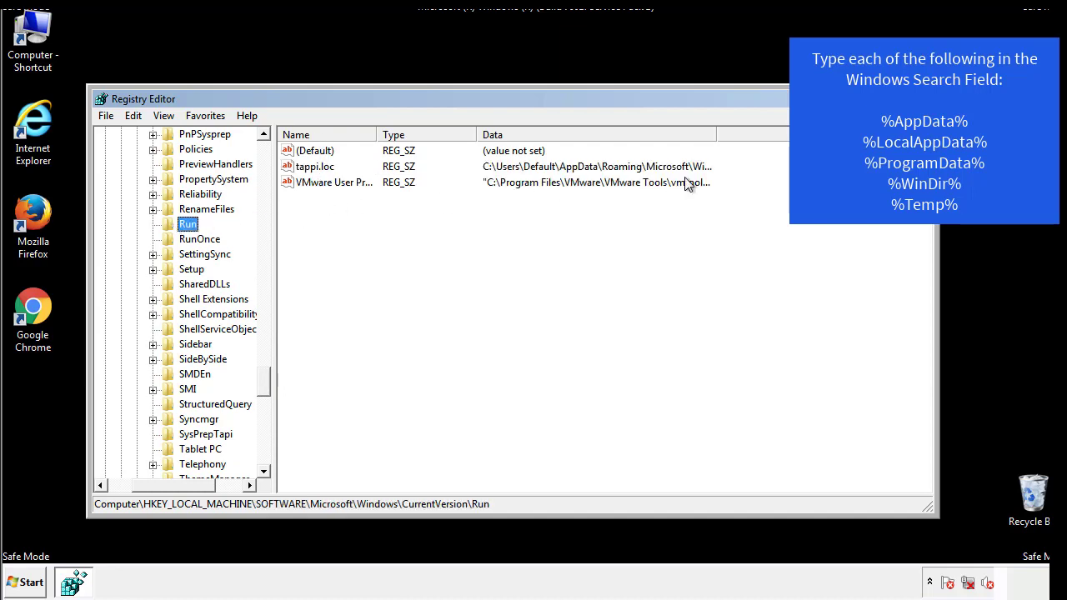
Delete the tappi.loc value from the local machine's Run key.
{"action": "left_click", "coordinate": [316, 170]}
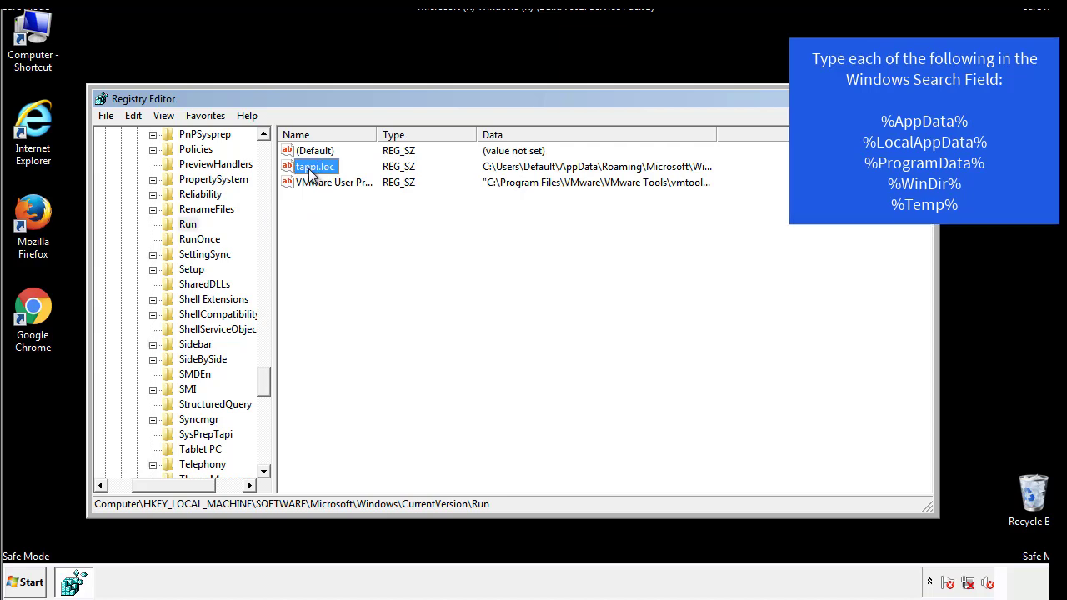
{"action": "right_click", "coordinate": [309, 169]}
{"action": "left_click", "coordinate": [333, 218]}
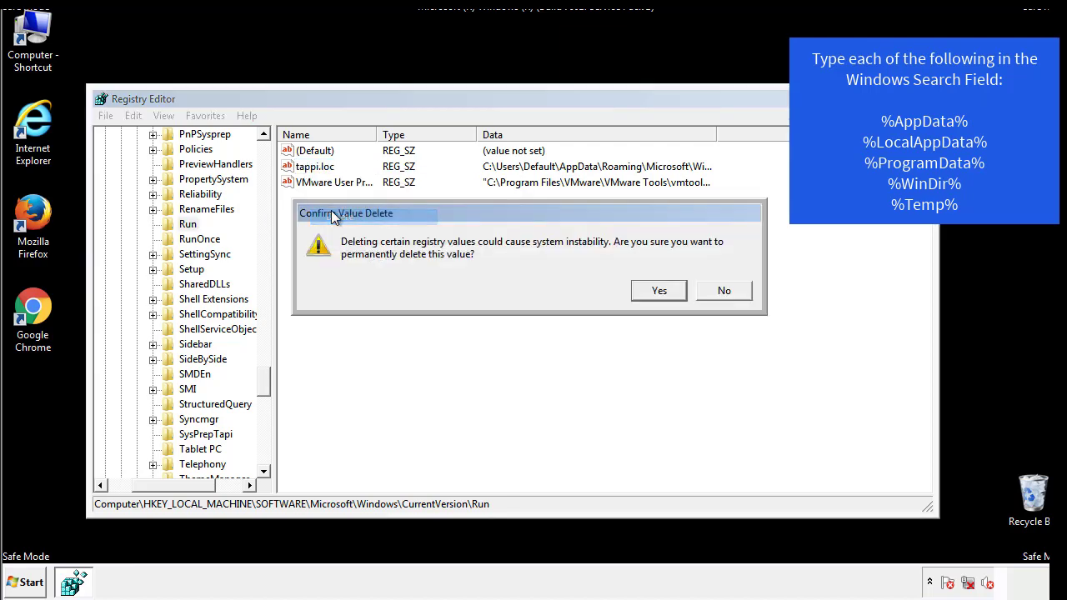
{"action": "left_click", "coordinate": [649, 292]}
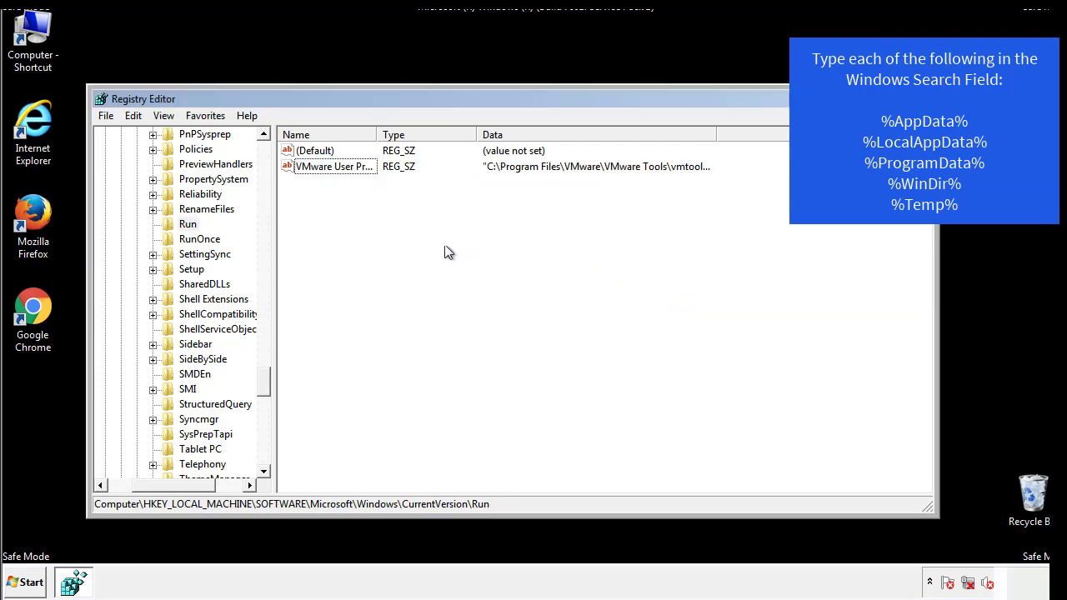
Collapse the HKEY_LOCAL_MACHINE branch of the registry tree.
{"action": "left_click_drag", "start_coordinate": [265, 377], "coordinate": [264, 452]}
{"action": "left_click_drag", "start_coordinate": [197, 484], "coordinate": [130, 495]}
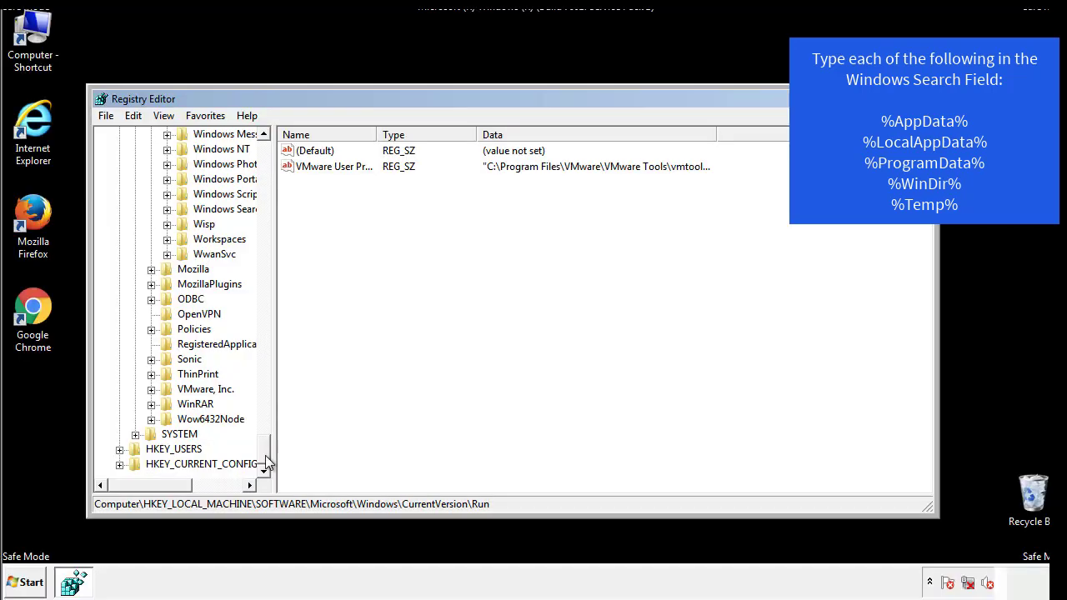
{"action": "left_click_drag", "start_coordinate": [266, 454], "coordinate": [272, 162]}
{"action": "left_click", "coordinate": [120, 179]}
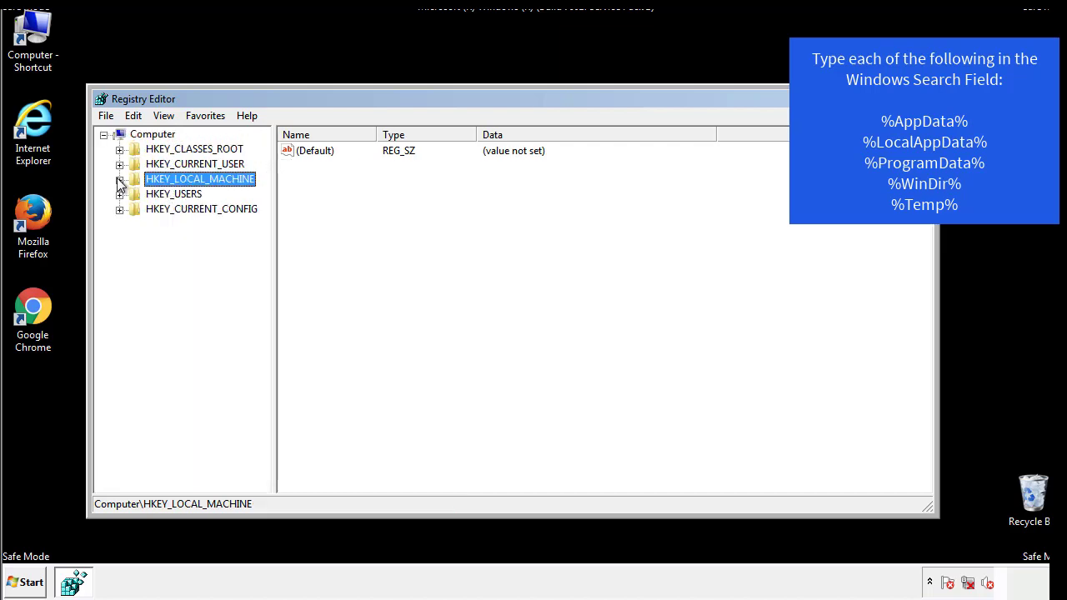
Browse to HKEY_CURRENT_USER\Software\Microsoft\Windows\CurrentVersion\Run and check its values for suspicious entries.
{"action": "left_click", "coordinate": [119, 164]}
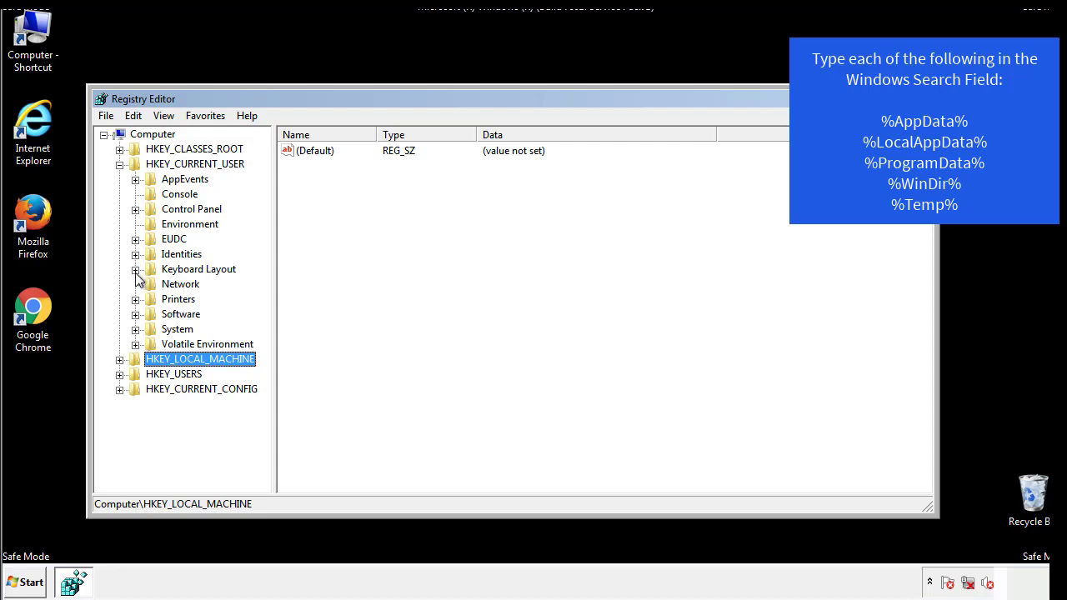
{"action": "left_click", "coordinate": [135, 315]}
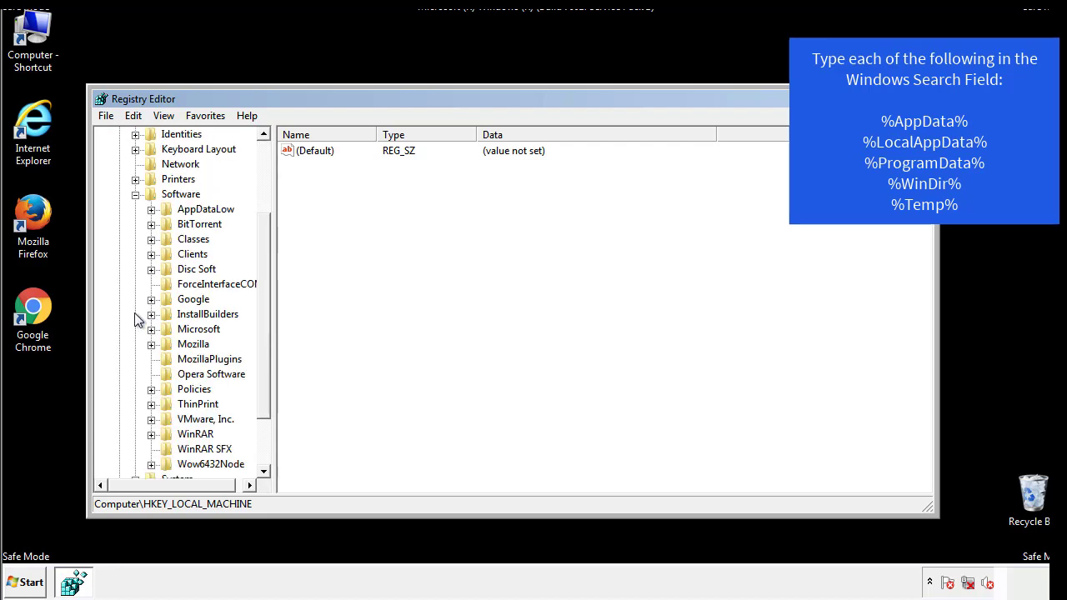
{"action": "left_click_drag", "start_coordinate": [262, 302], "coordinate": [262, 318]}
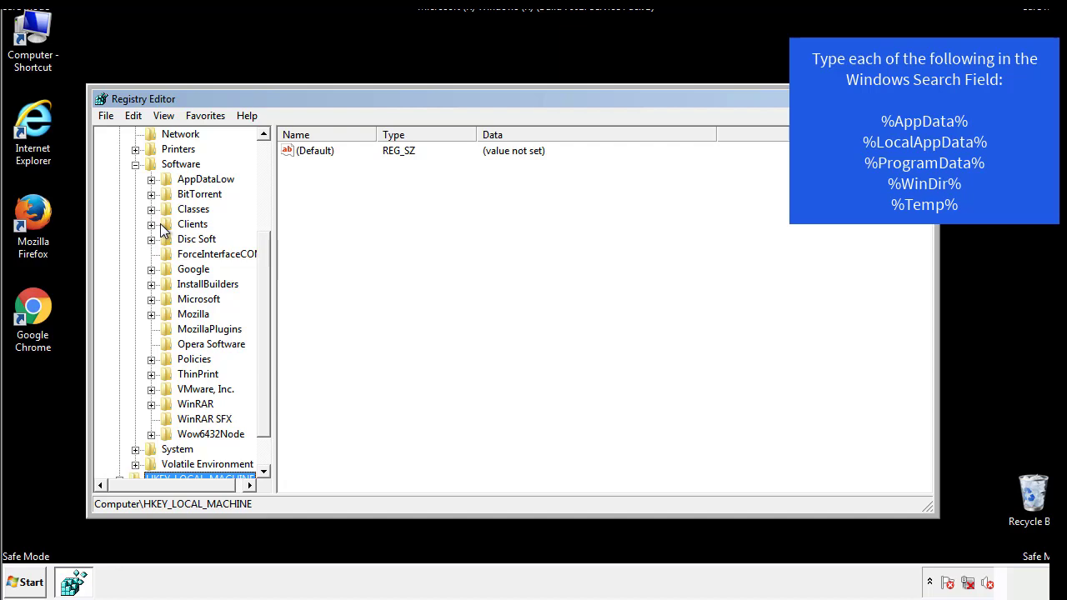
{"action": "left_click", "coordinate": [151, 299]}
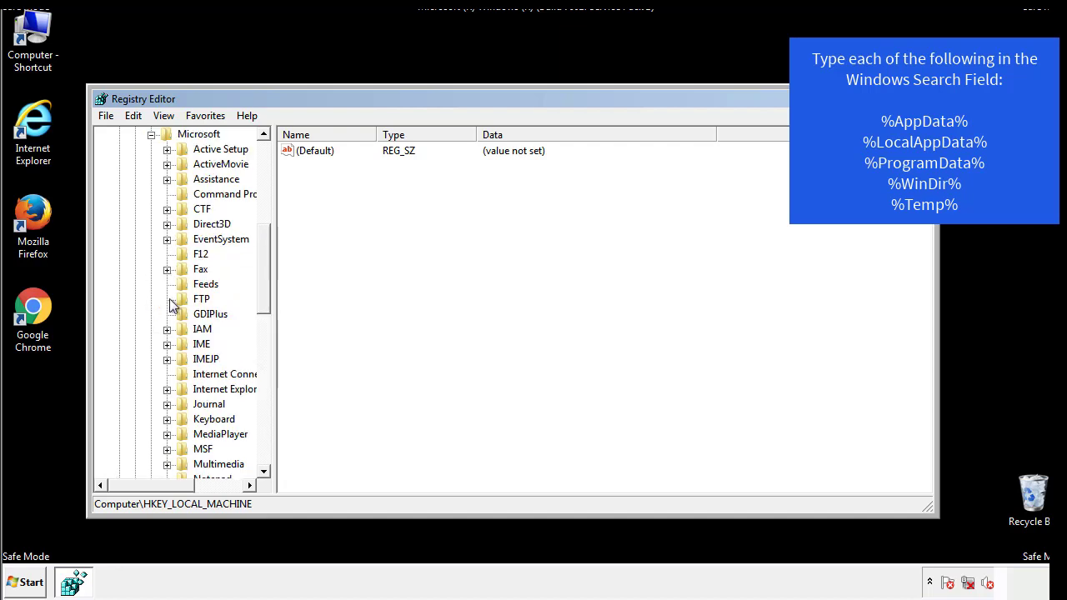
{"action": "left_click_drag", "start_coordinate": [262, 250], "coordinate": [263, 347]}
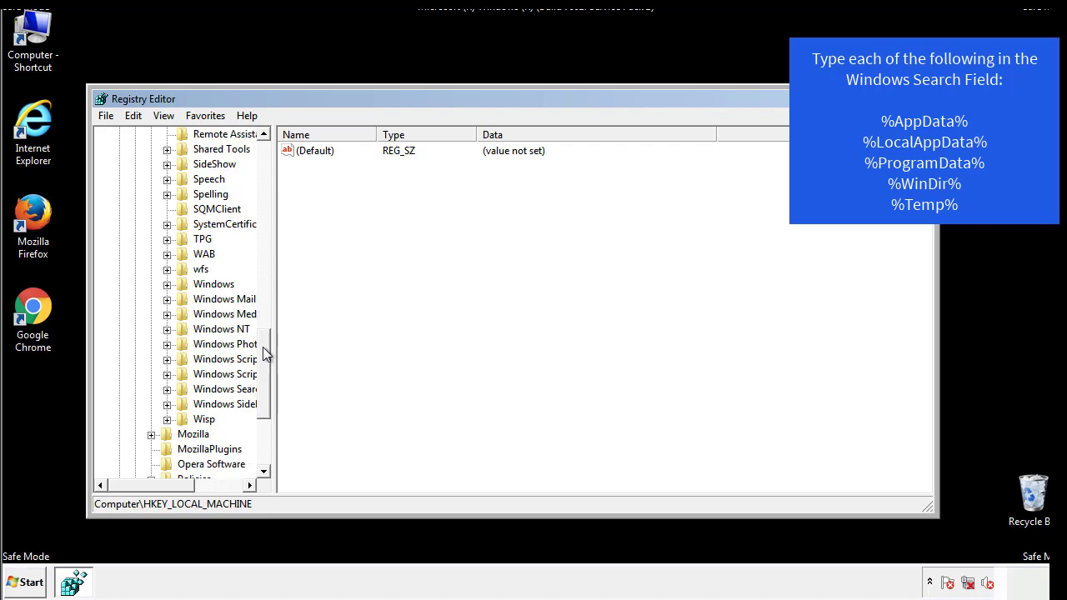
{"action": "left_click", "coordinate": [166, 284]}
{"action": "left_click", "coordinate": [182, 299]}
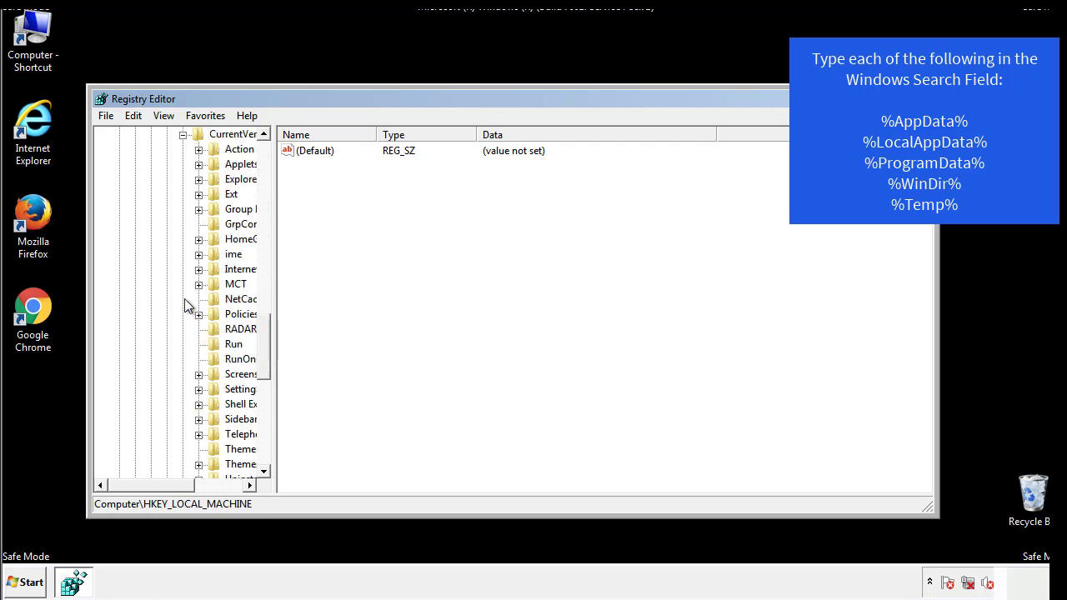
{"action": "left_click_drag", "start_coordinate": [161, 489], "coordinate": [188, 485]}
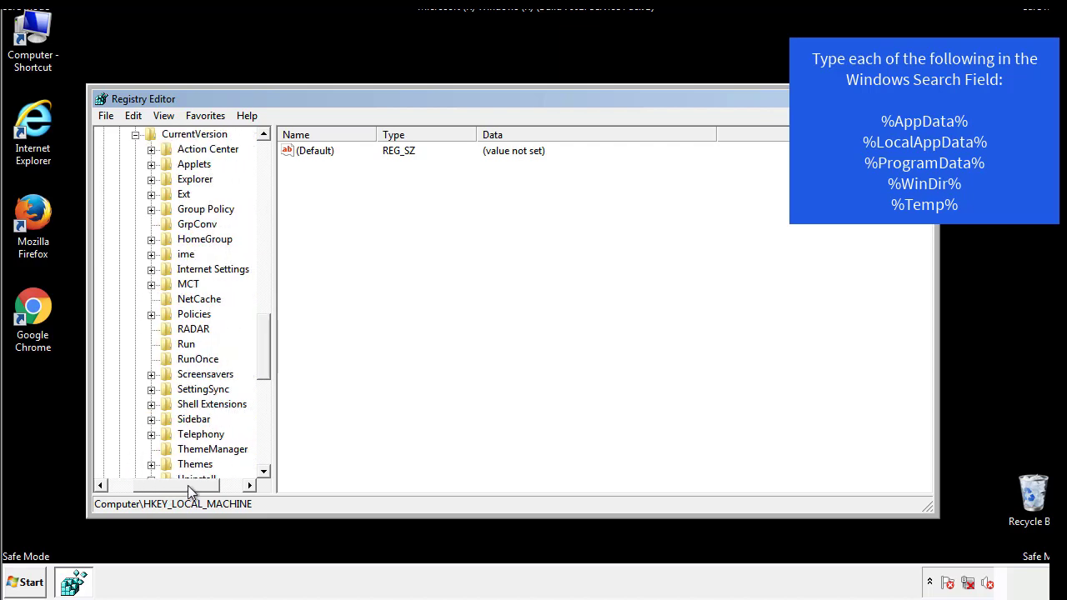
{"action": "left_click", "coordinate": [184, 345]}
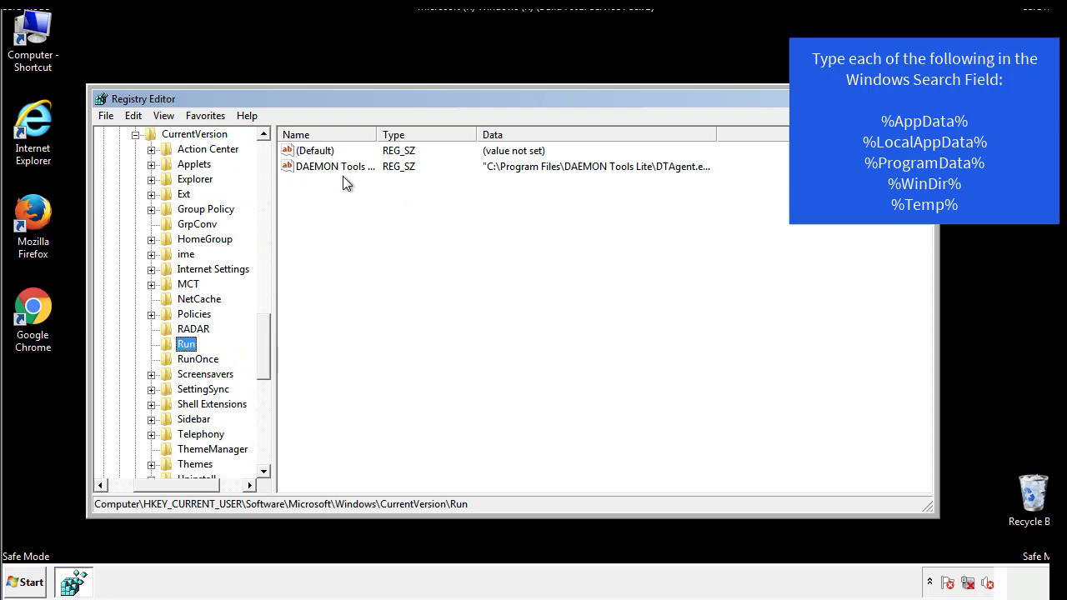
{"action": "left_click", "coordinate": [454, 194]}
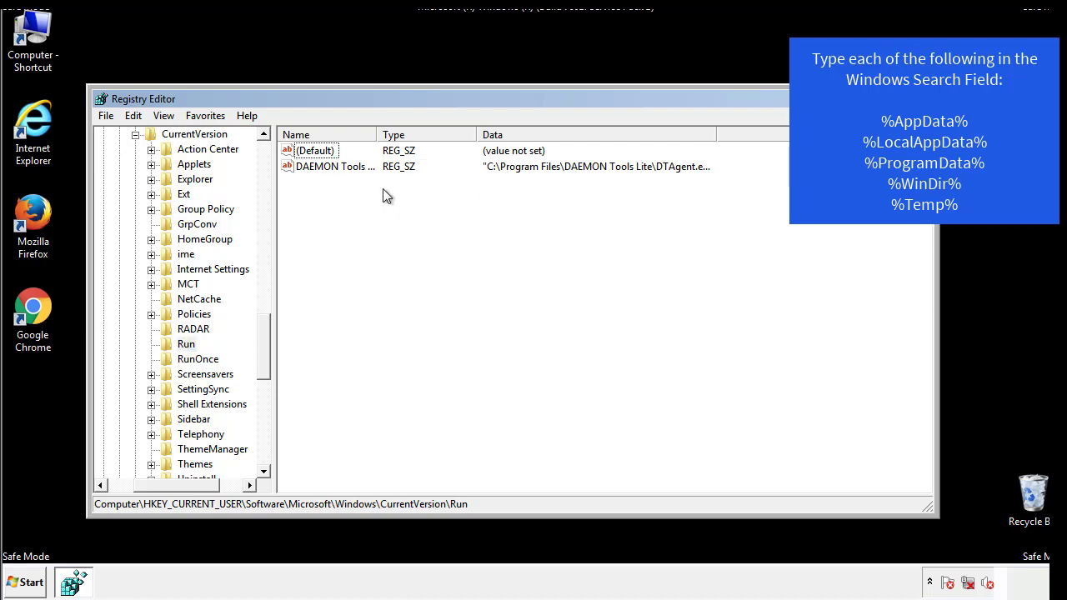
Collapse the Windows key under HKEY_CURRENT_USER\Software\Microsoft and return to the start of the registry tree.
{"action": "left_click_drag", "start_coordinate": [176, 482], "coordinate": [152, 485]}
{"action": "left_click_drag", "start_coordinate": [267, 360], "coordinate": [264, 347]}
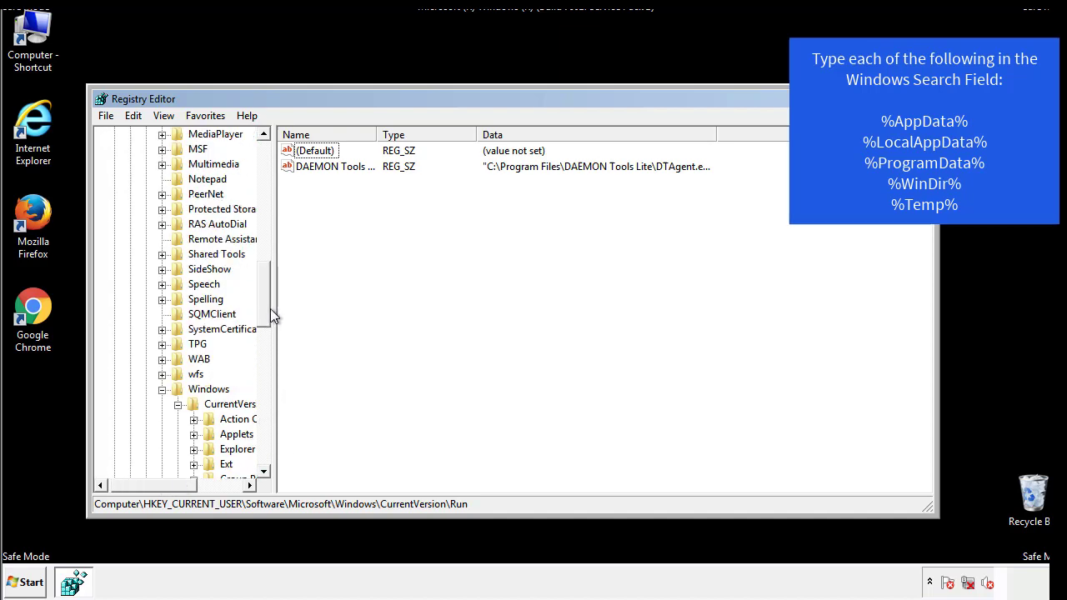
{"action": "left_click", "coordinate": [163, 390]}
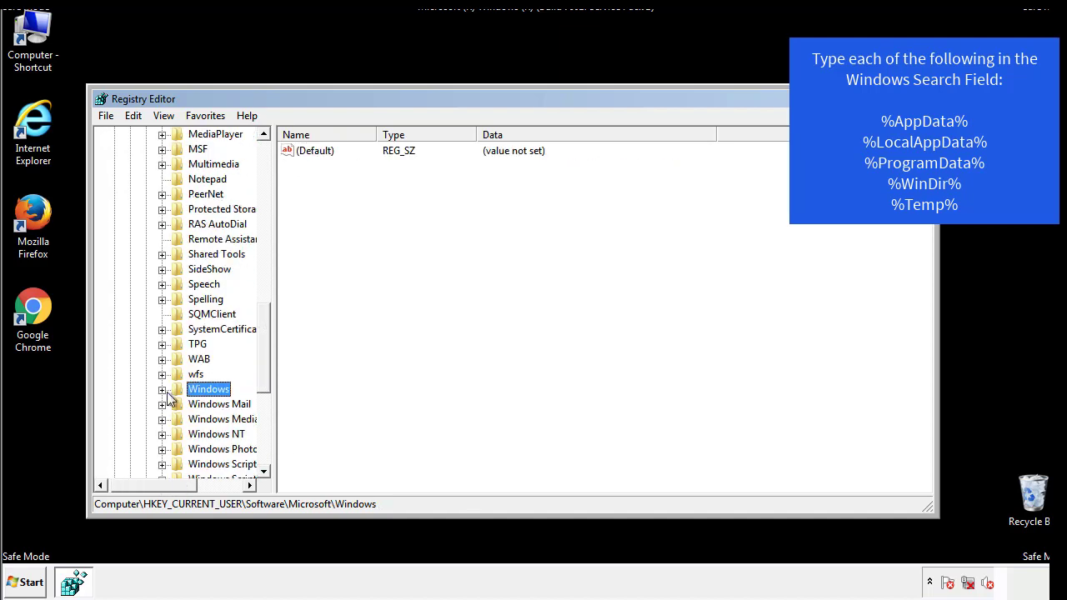
{"action": "left_click_drag", "start_coordinate": [267, 371], "coordinate": [268, 206]}
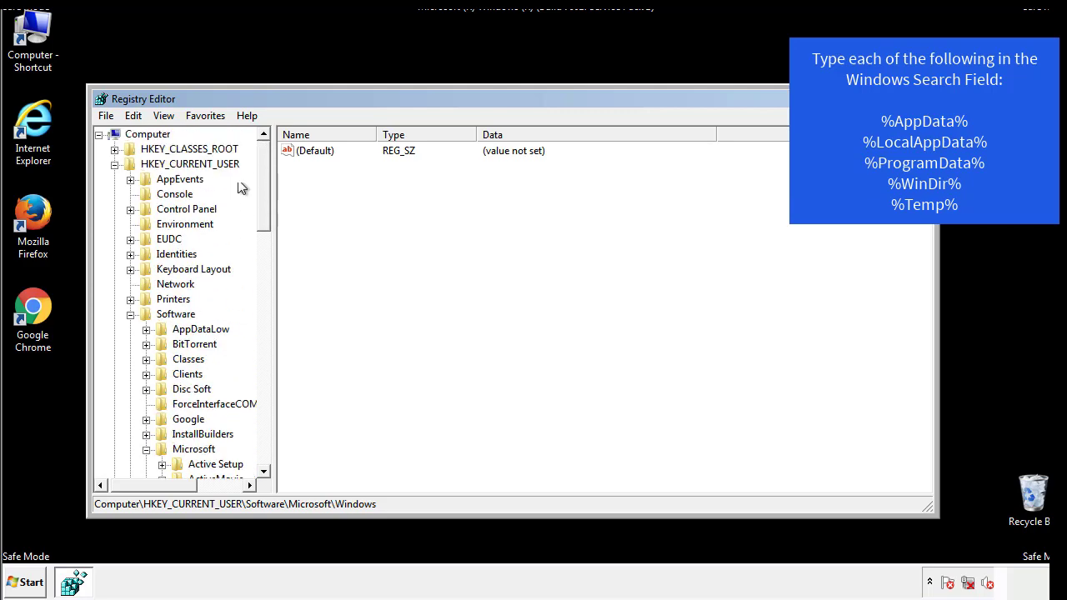
Search the registry's keys, values and data for %temp%.
{"action": "left_click", "coordinate": [136, 116]}
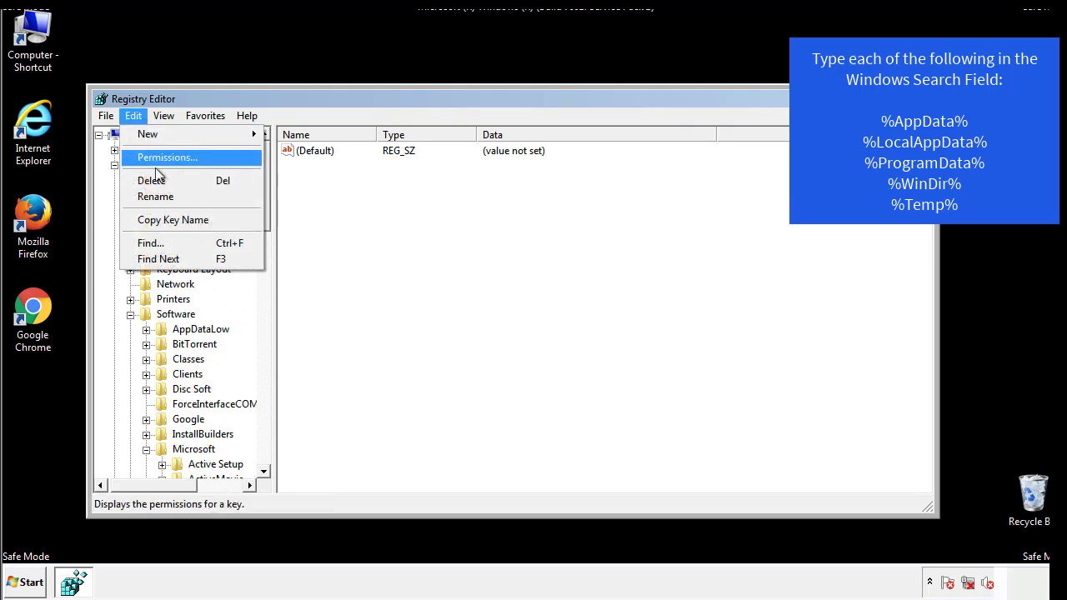
{"action": "left_click", "coordinate": [133, 242]}
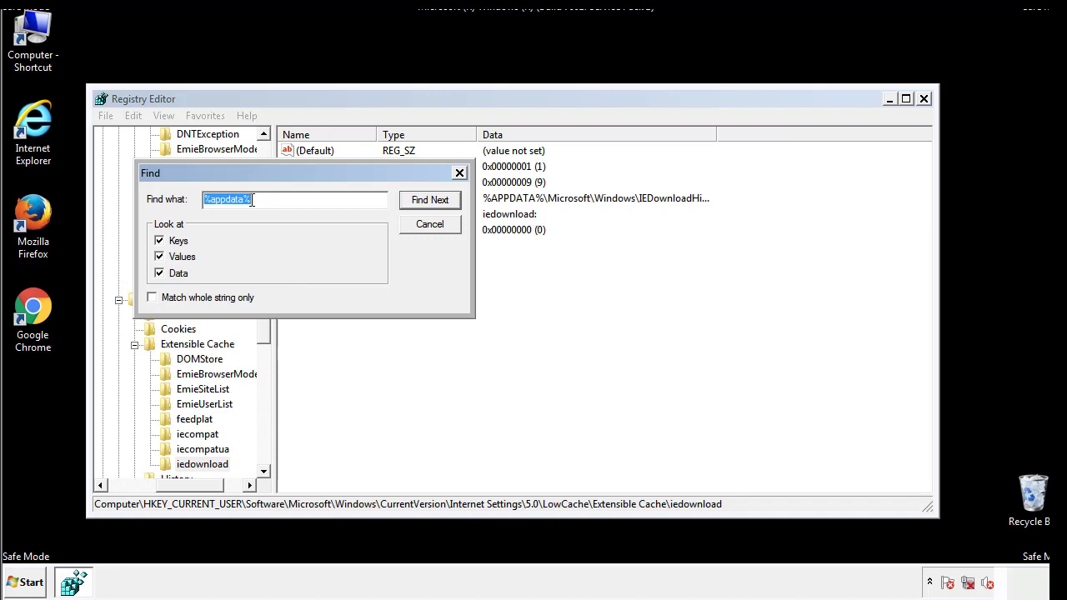
{"action": "type", "text": "%tem"}
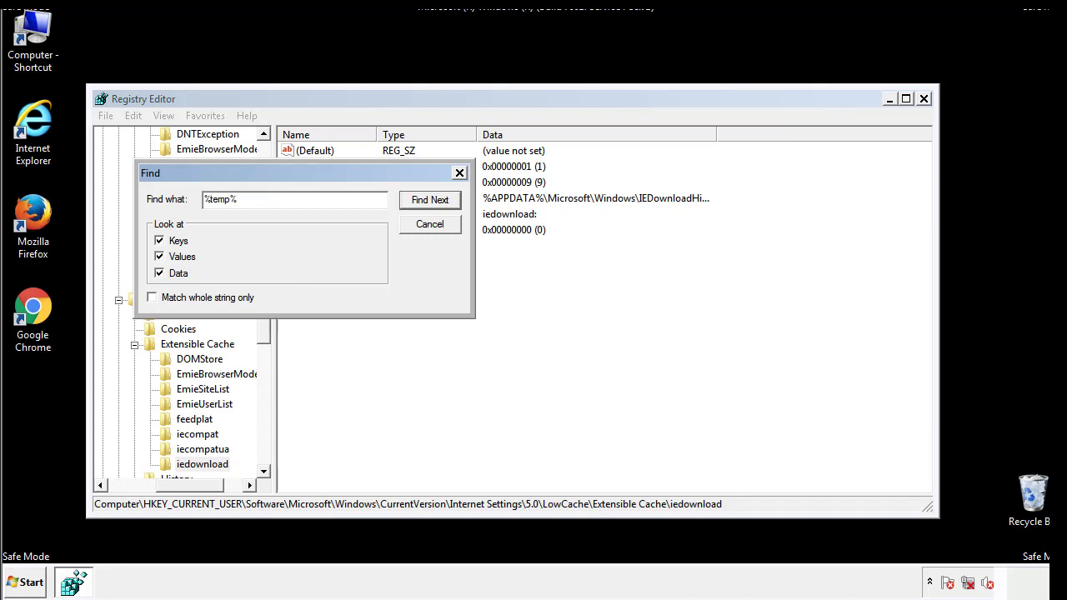
{"action": "type", "text": "p%"}
{"action": "key", "text": "Return"}
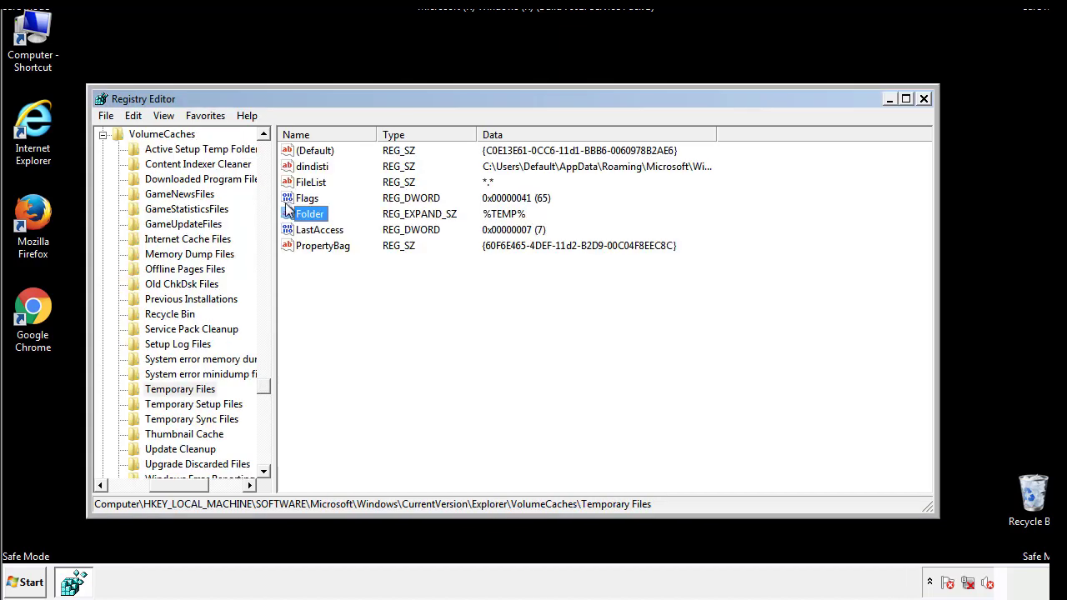
Delete all values in the Temporary Files key under VolumeCaches, from (Default) through PropertyBag, and confirm the deletion.
{"action": "left_click", "coordinate": [436, 292]}
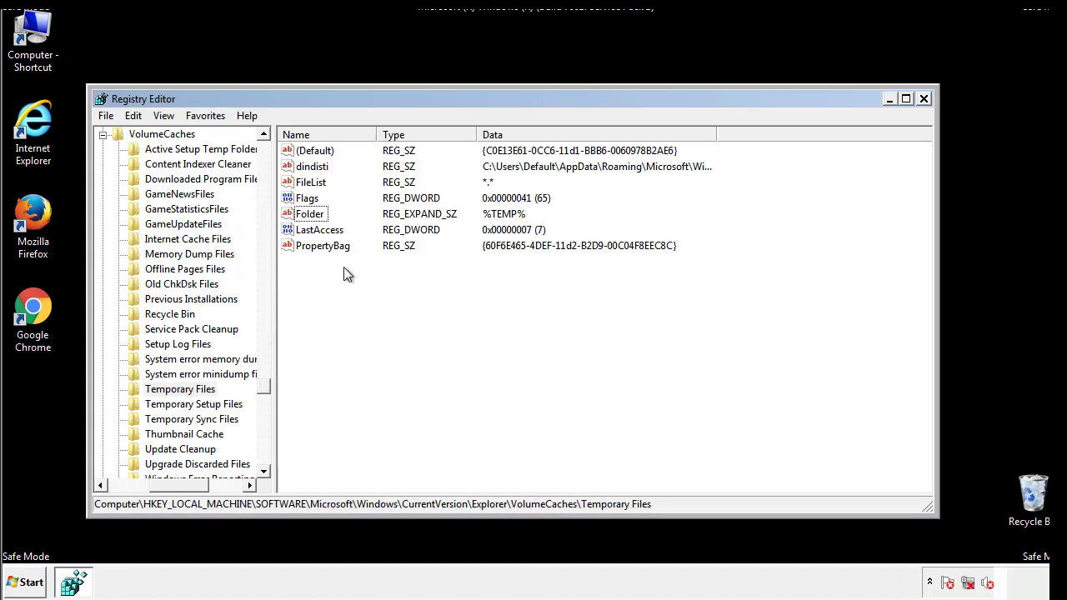
{"action": "left_click_drag", "start_coordinate": [343, 268], "coordinate": [304, 146]}
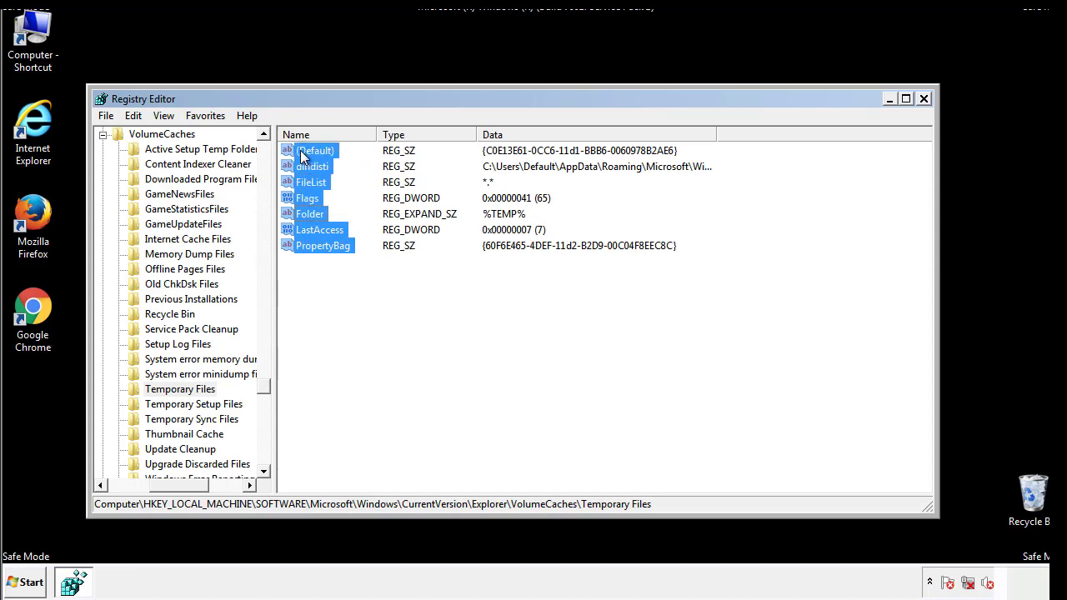
{"action": "right_click", "coordinate": [302, 156]}
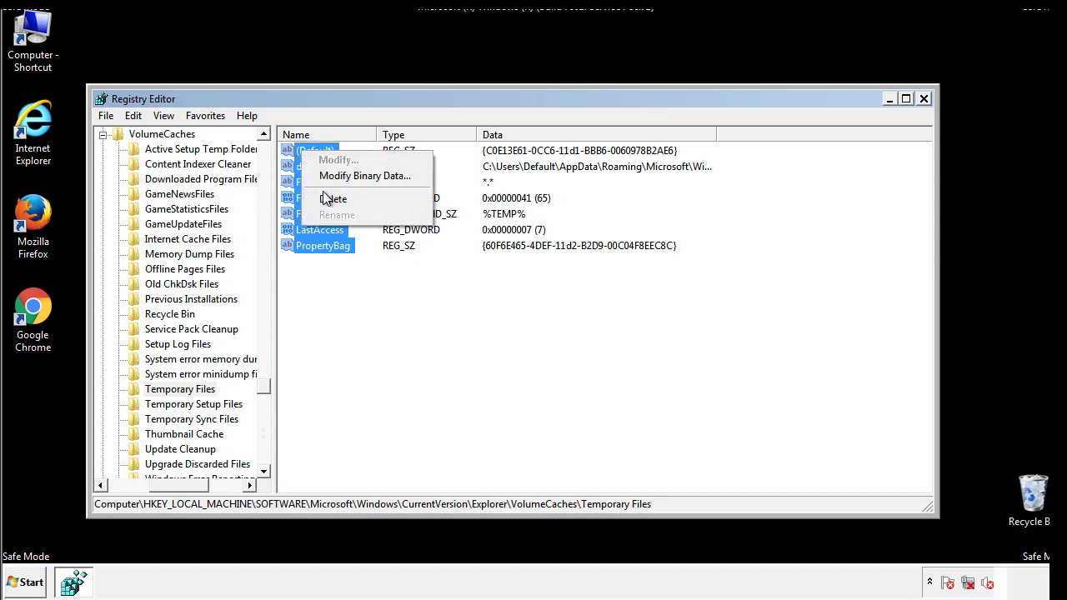
{"action": "left_click", "coordinate": [325, 201]}
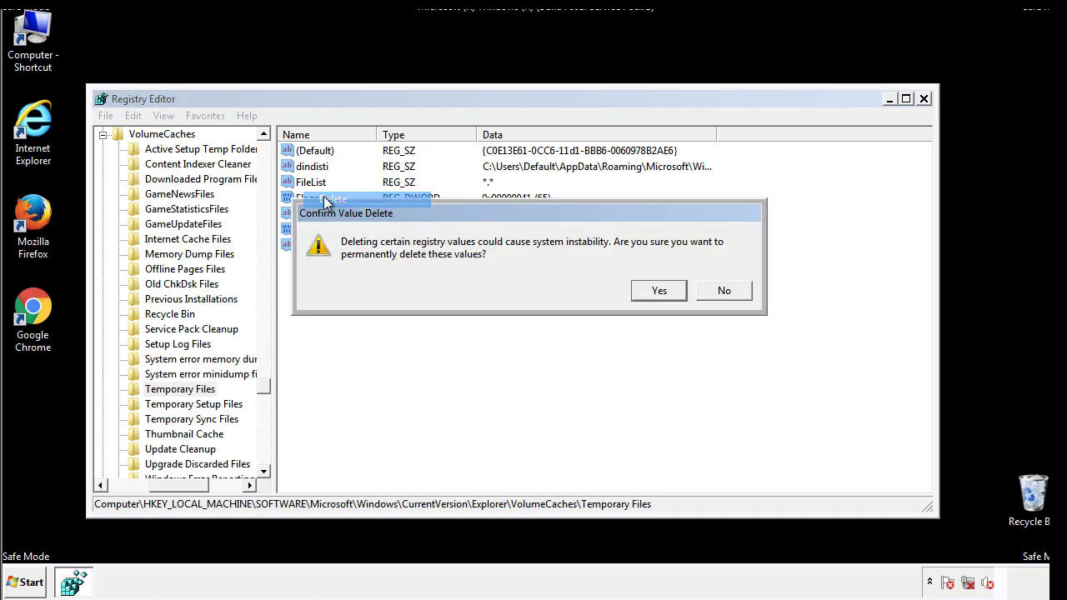
{"action": "left_click", "coordinate": [677, 291]}
{"action": "left_click", "coordinate": [369, 199]}
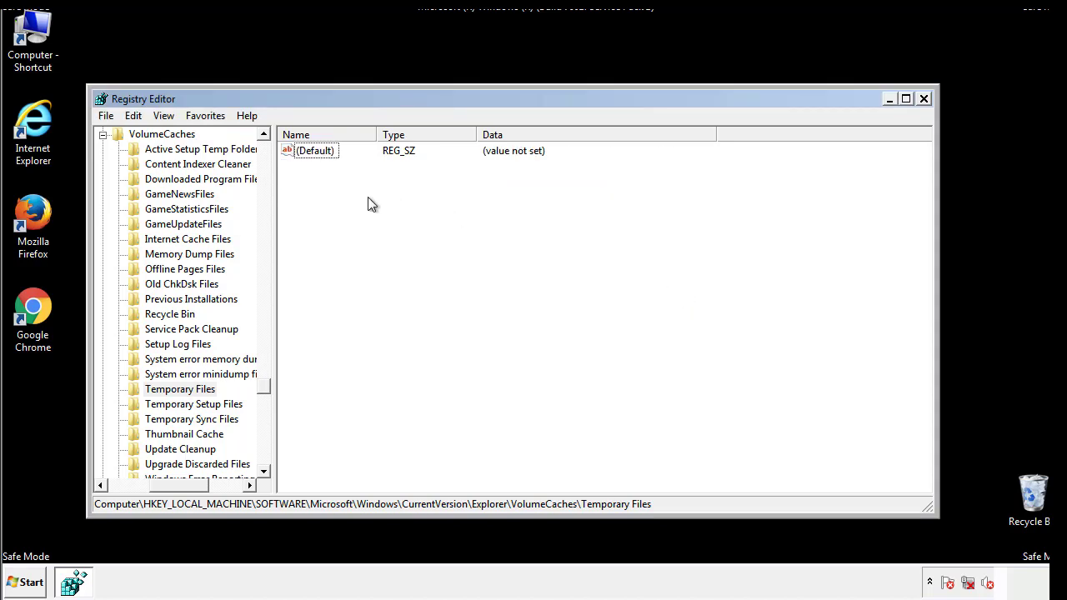
Close the Registry Editor and launch System Configuration by running msconfig.
{"action": "left_click", "coordinate": [924, 99]}
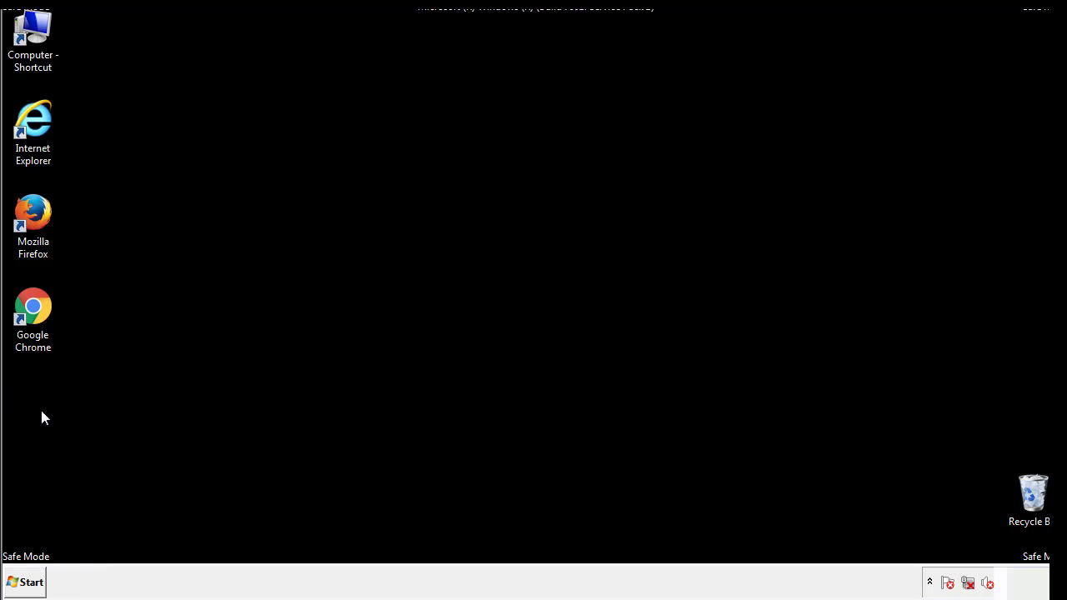
{"action": "left_click", "coordinate": [20, 585]}
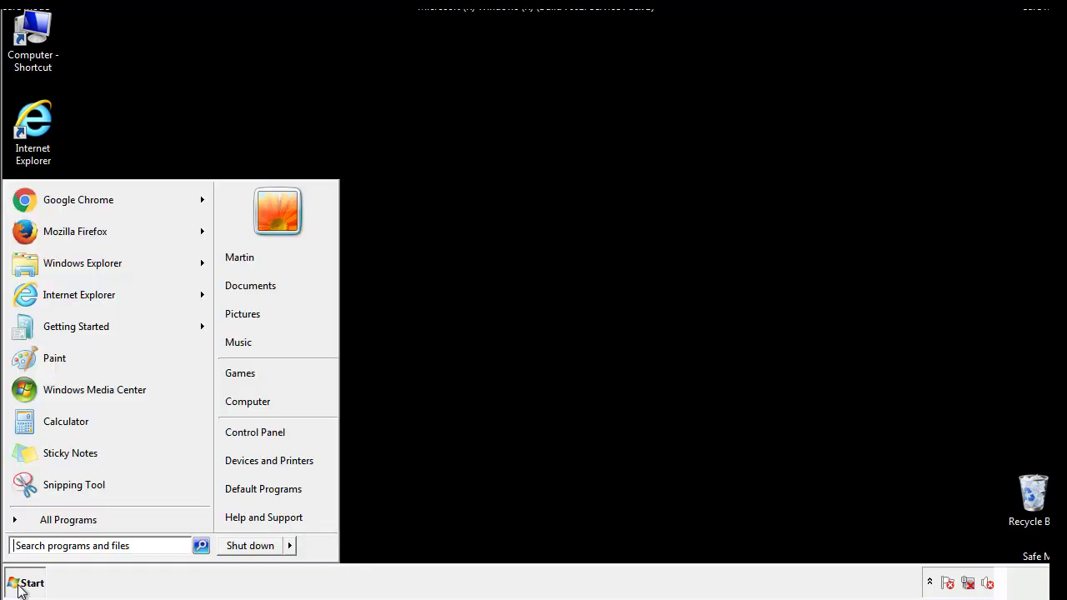
{"action": "left_click", "coordinate": [57, 545]}
{"action": "type", "text": "mscon"}
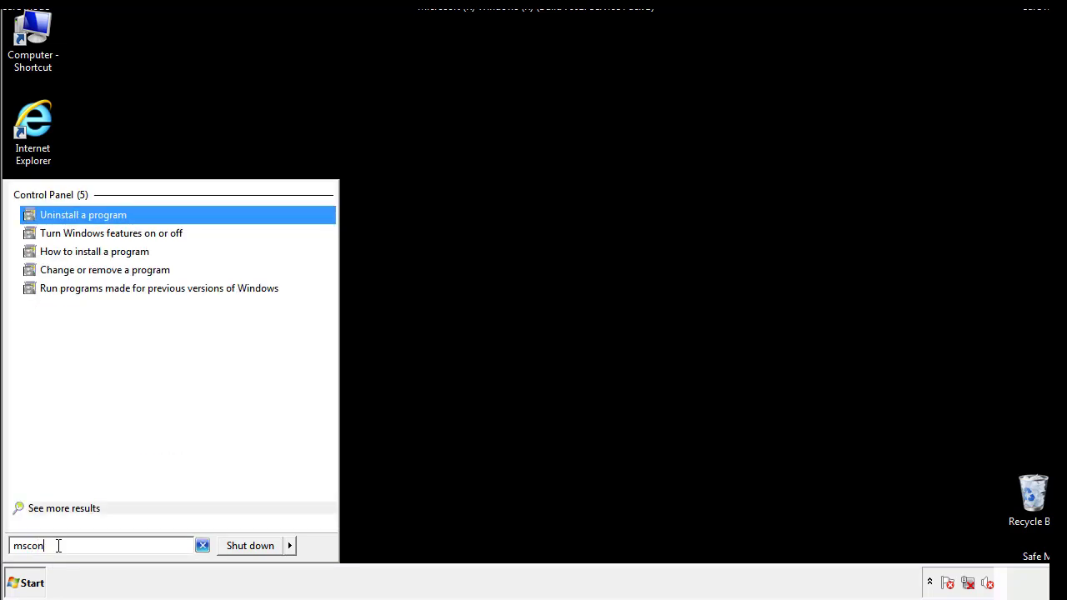
{"action": "type", "text": "fig"}
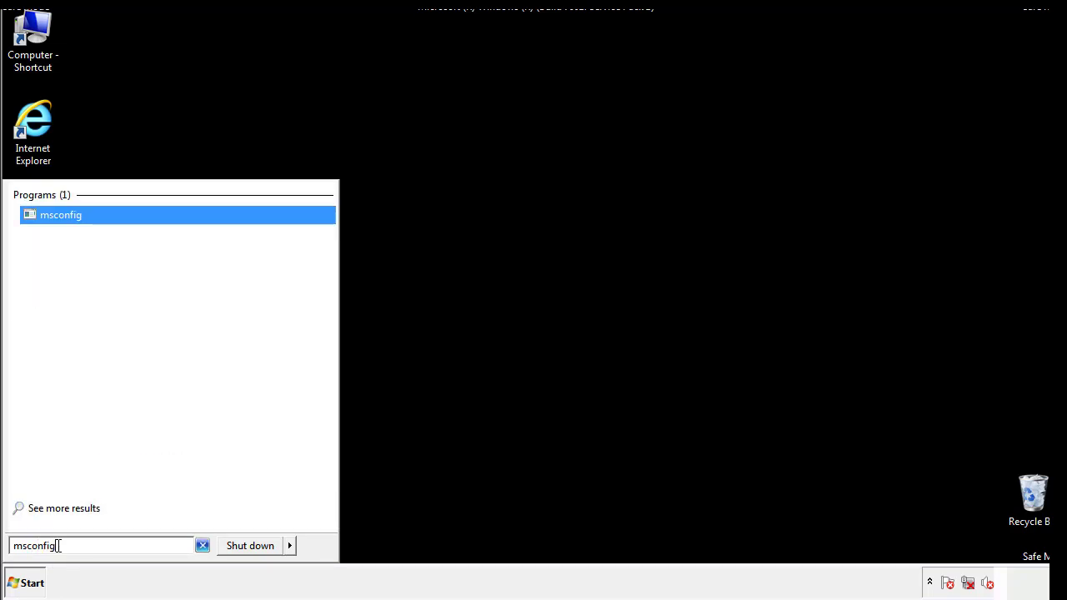
{"action": "key", "text": "Return"}
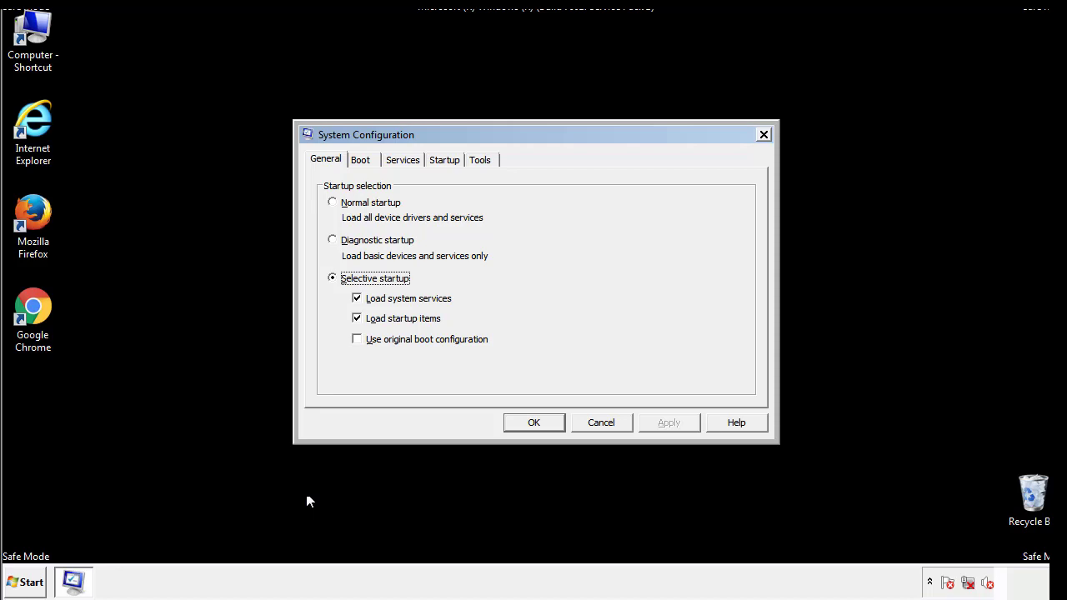
Turn off Safe boot in the boot options, apply the change and restart the computer.
{"action": "left_click", "coordinate": [365, 159]}
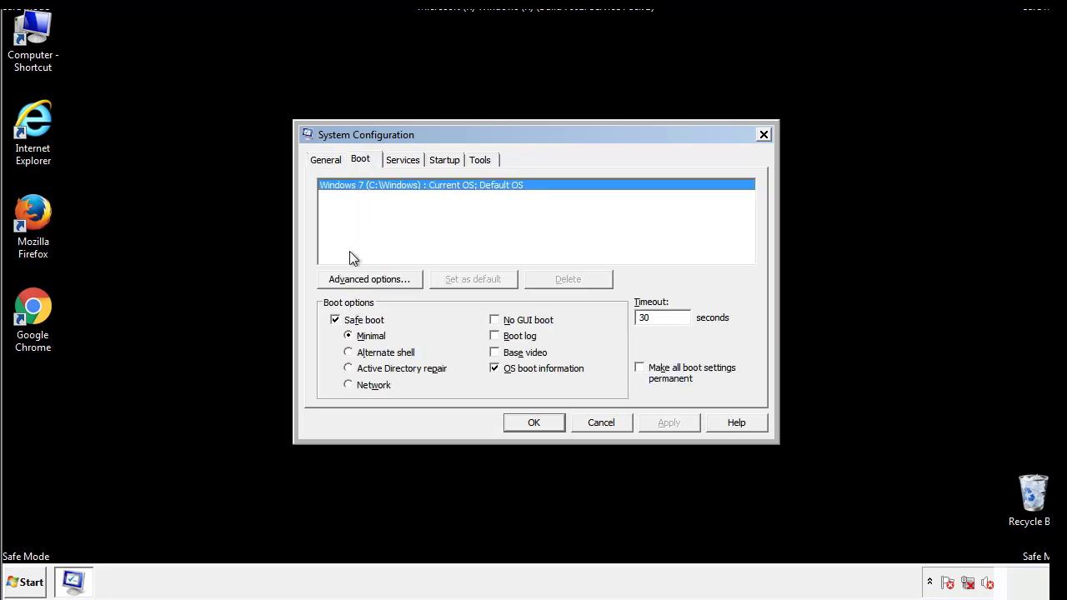
{"action": "left_click", "coordinate": [337, 321]}
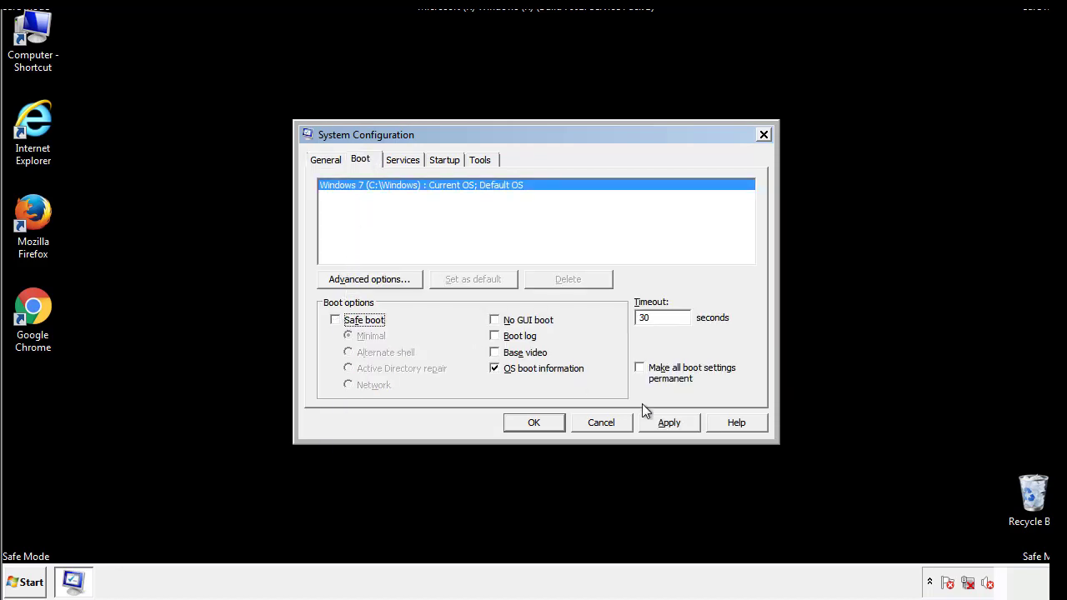
{"action": "left_click", "coordinate": [671, 422]}
{"action": "left_click", "coordinate": [534, 422]}
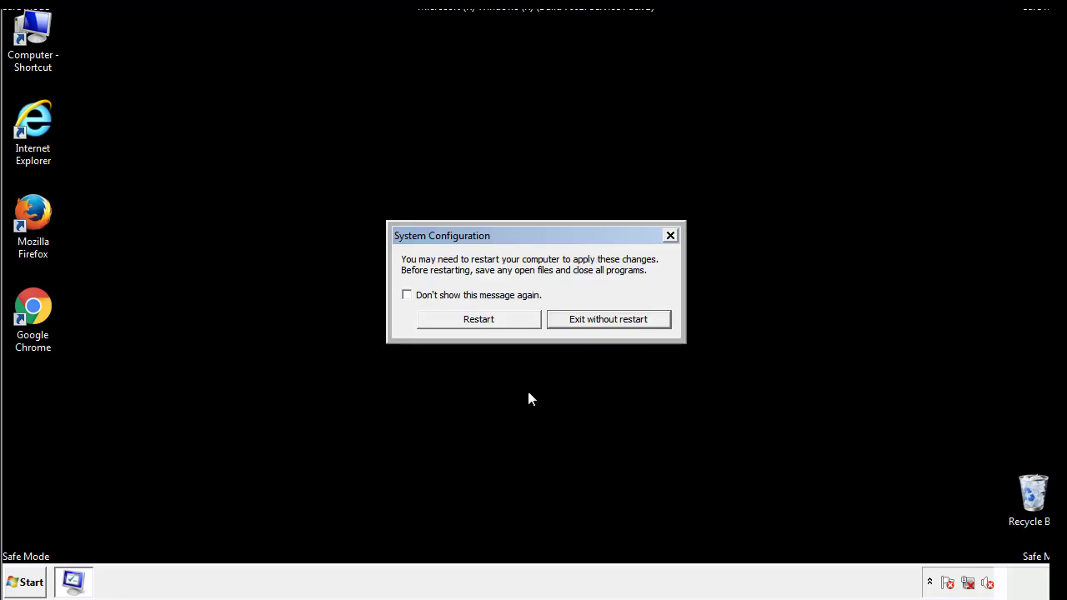
{"action": "left_click", "coordinate": [494, 324]}
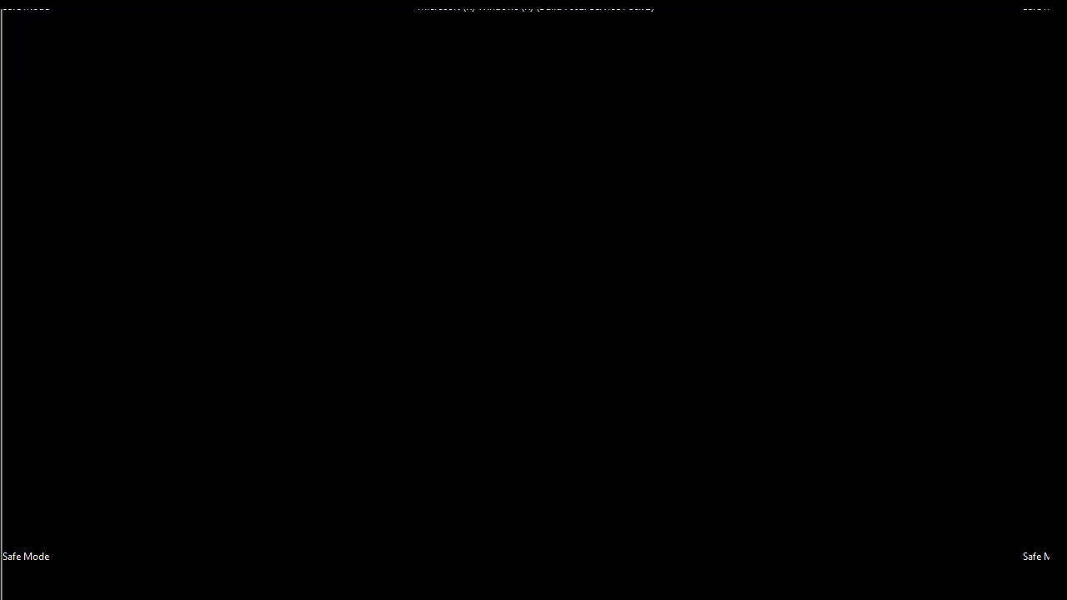